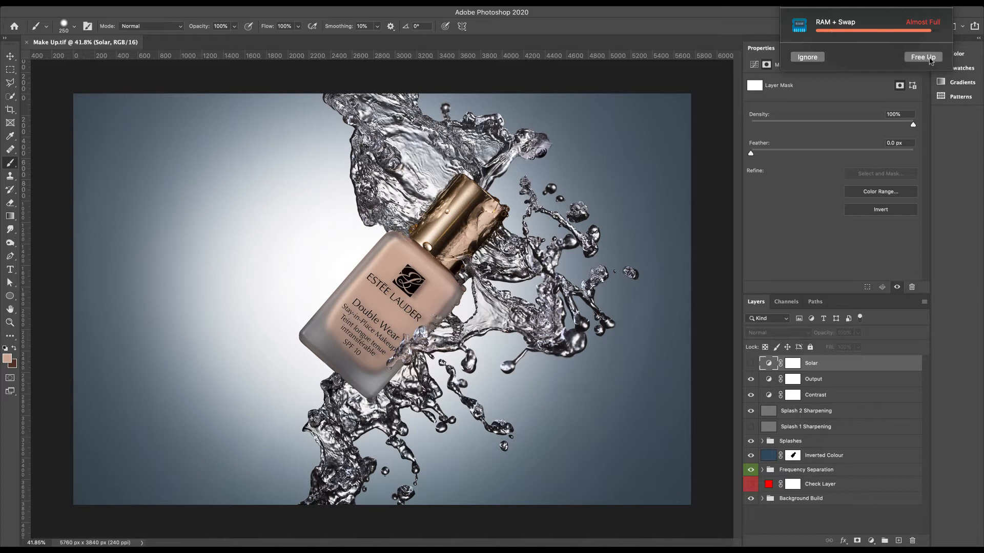
- Free up memory in response to the RAM + Swap alert
left_click(930, 60)
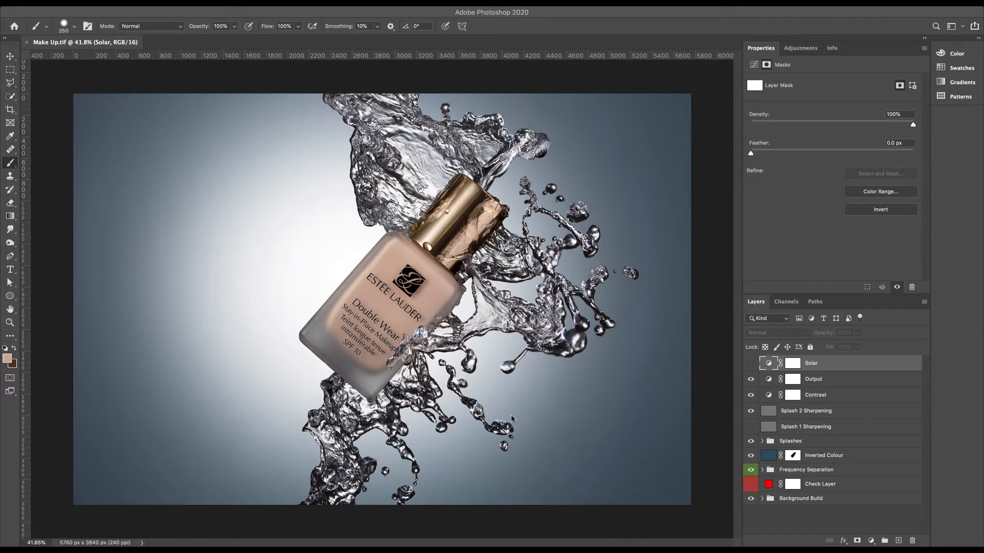
- Hide the layers and groups from Output down to Frequency Separation, and expand the Background Build group
left_click_drag(751, 379, 751, 470)
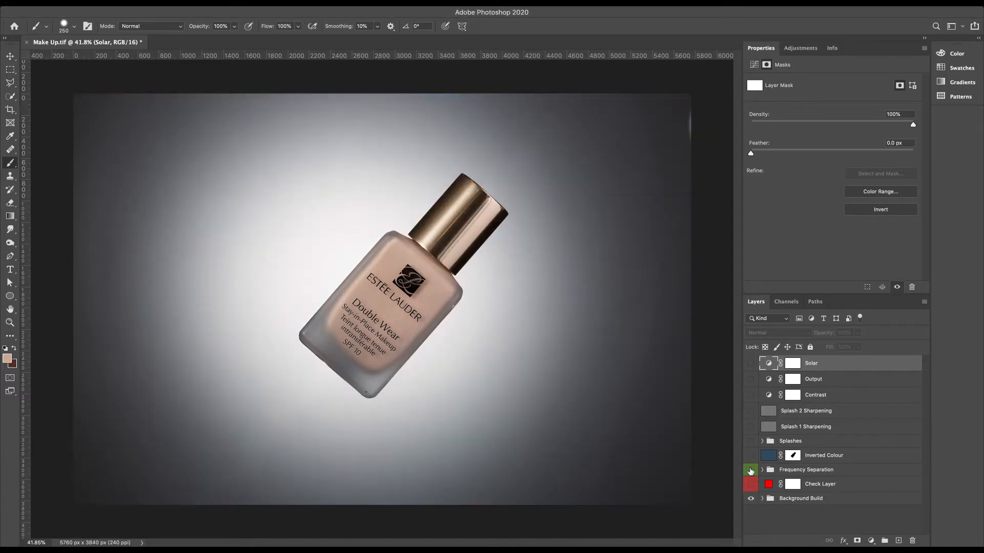
left_click(762, 498)
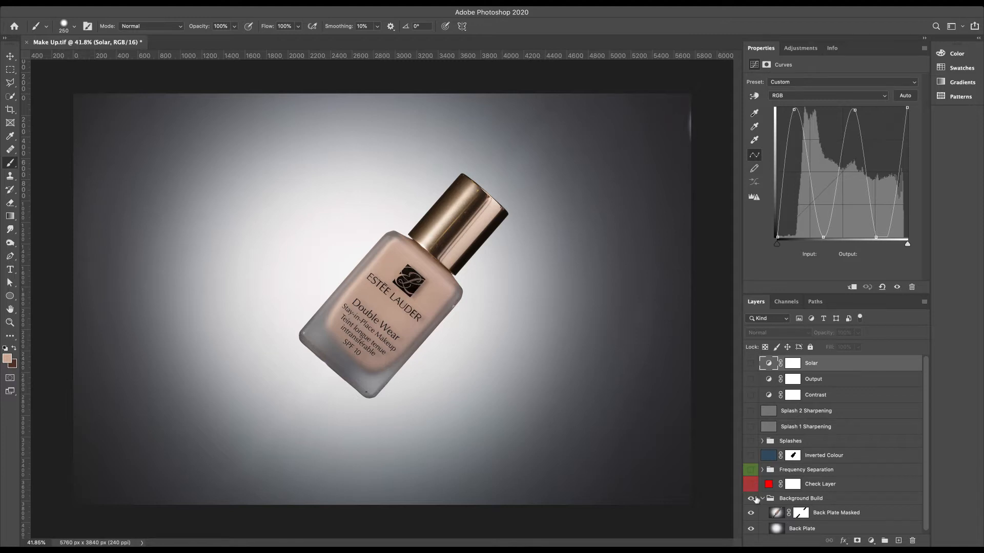
- Inspect the Back Plate Masked layer's mask on its own, and compare the image with the mask disabled and enabled
left_click(803, 513)
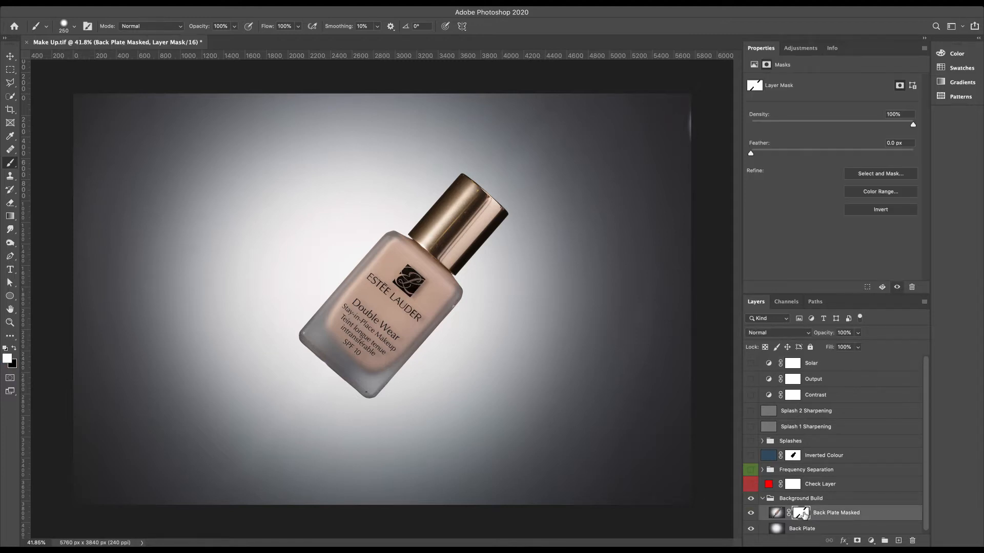
left_click(804, 514, "alt")
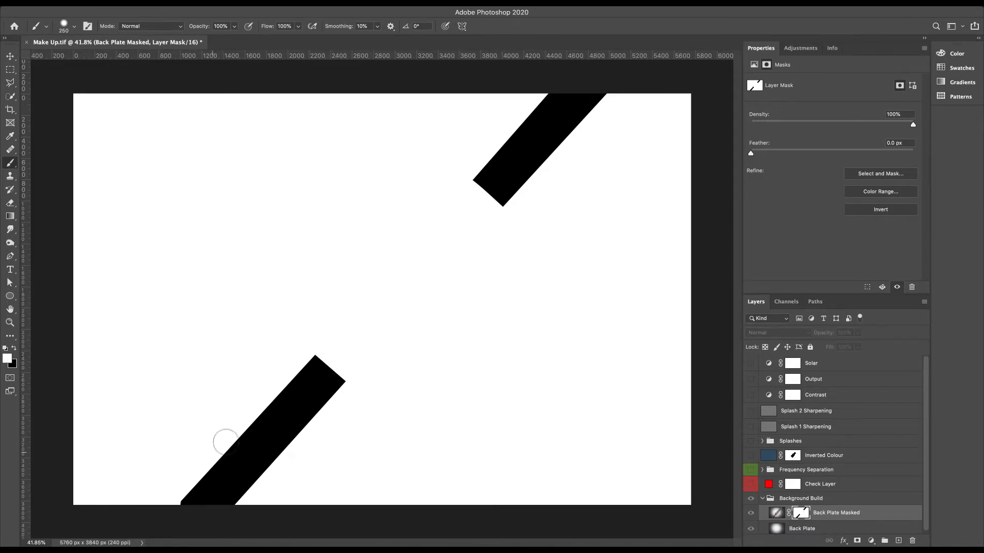
left_click(805, 513, "alt")
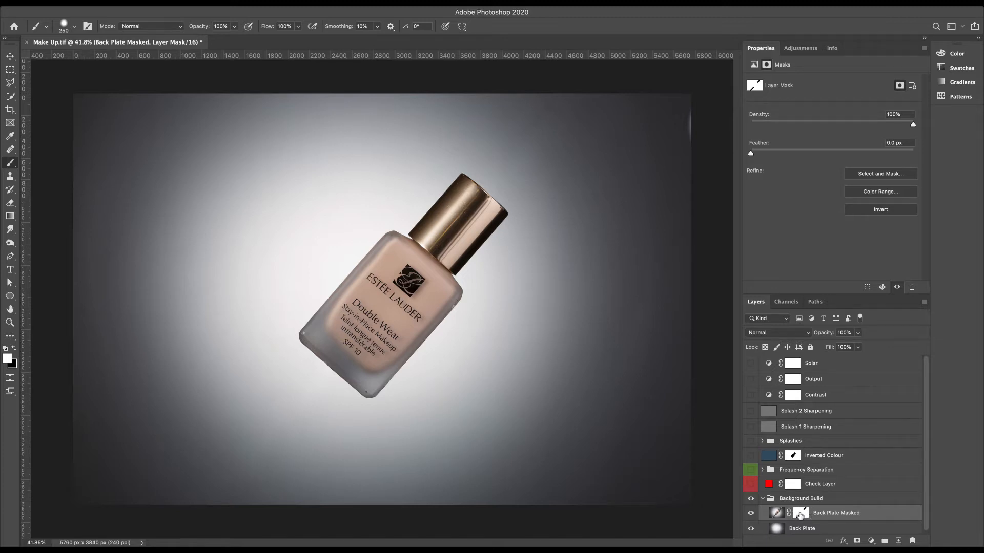
left_click(801, 515, "shift")
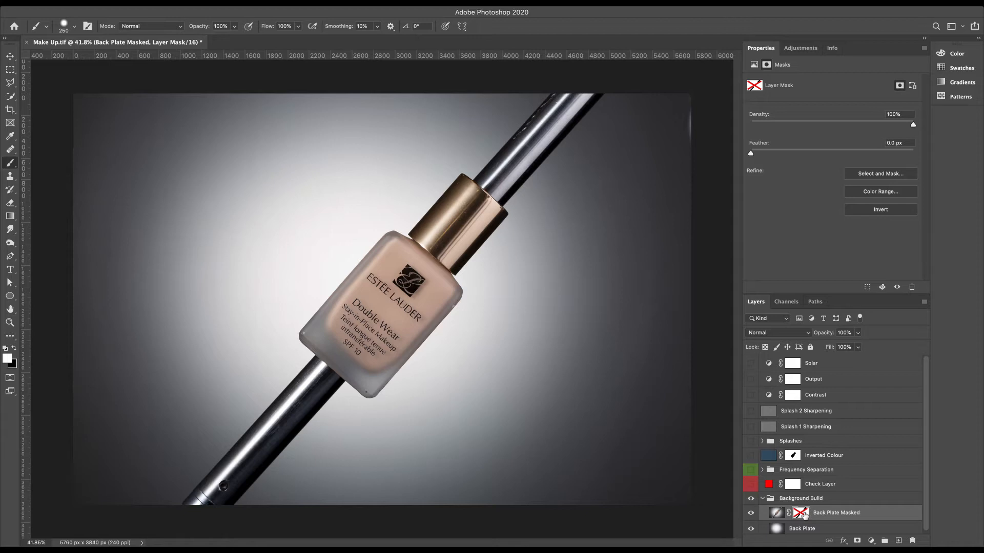
left_click(803, 514, "shift")
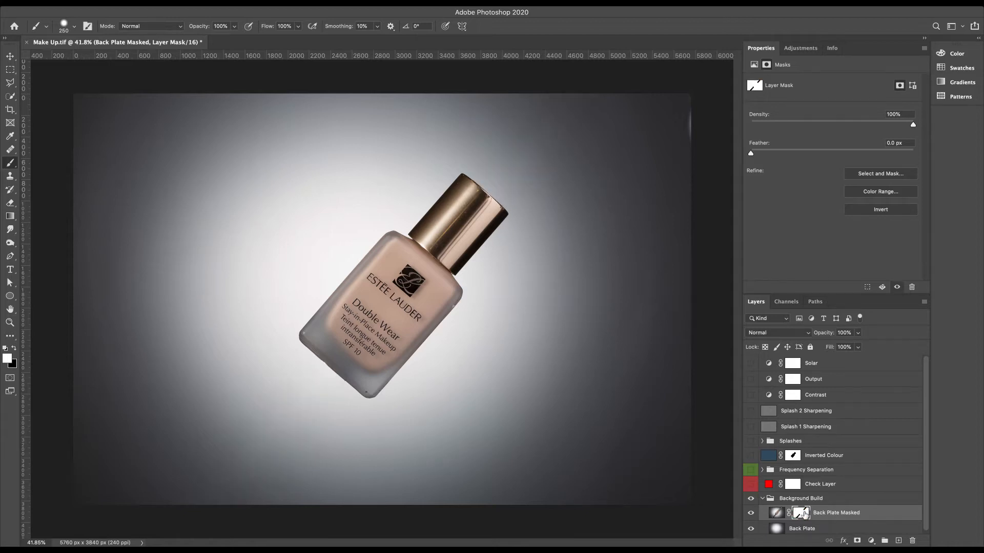
scroll(782, 510, "down", 1)
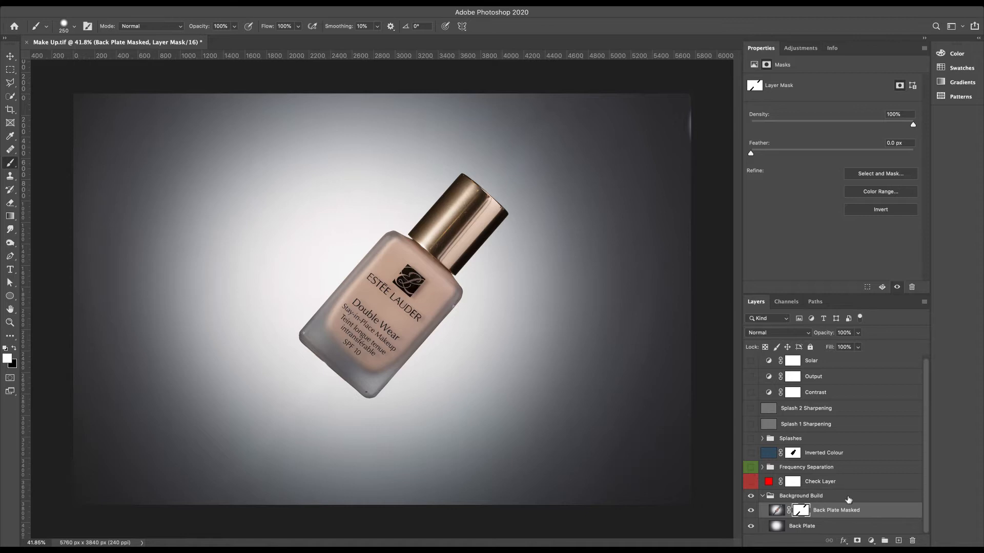
- Compare the background with Back Plate Masked, its mask and Back Plate switched off and on, and collapse the Background Build group
left_click(750, 511)
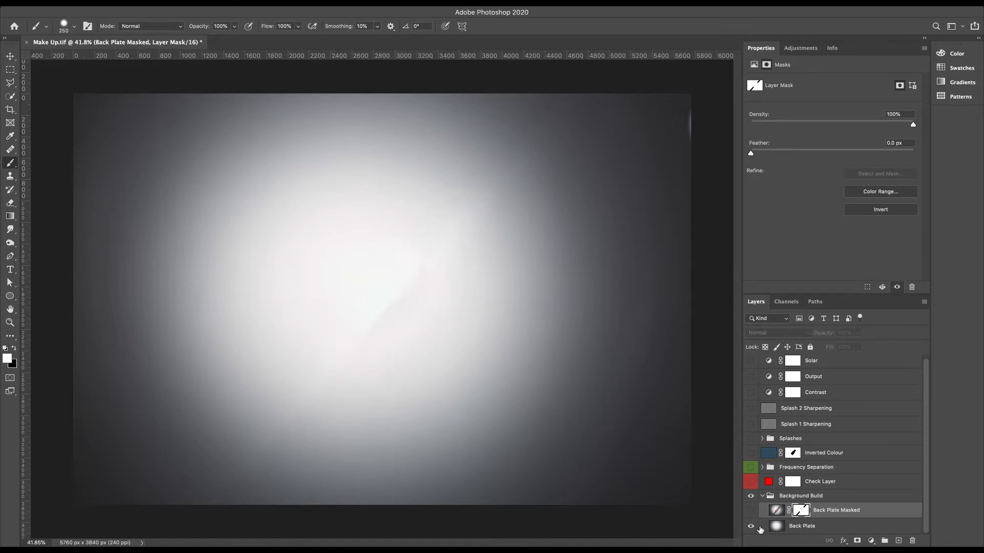
left_click(750, 511)
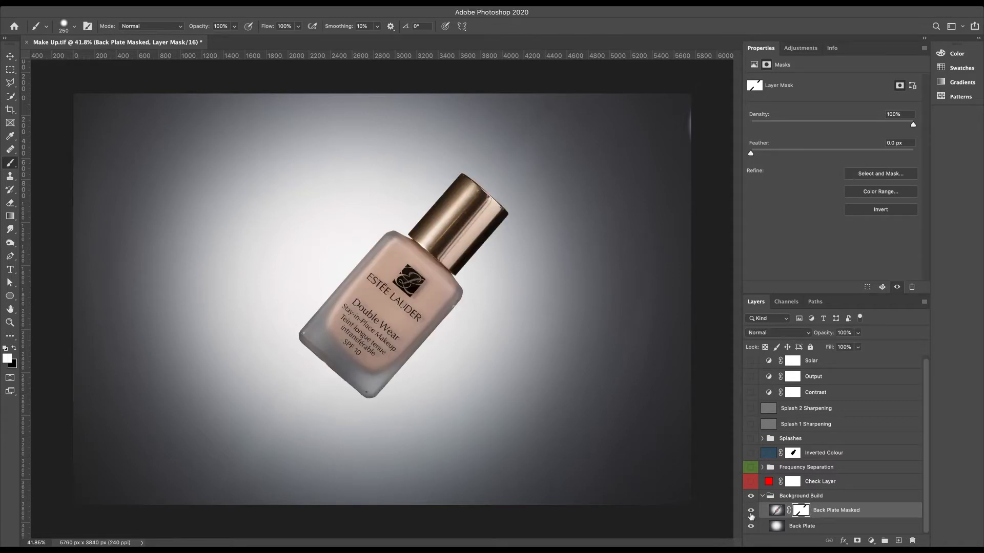
left_click(798, 513, "shift")
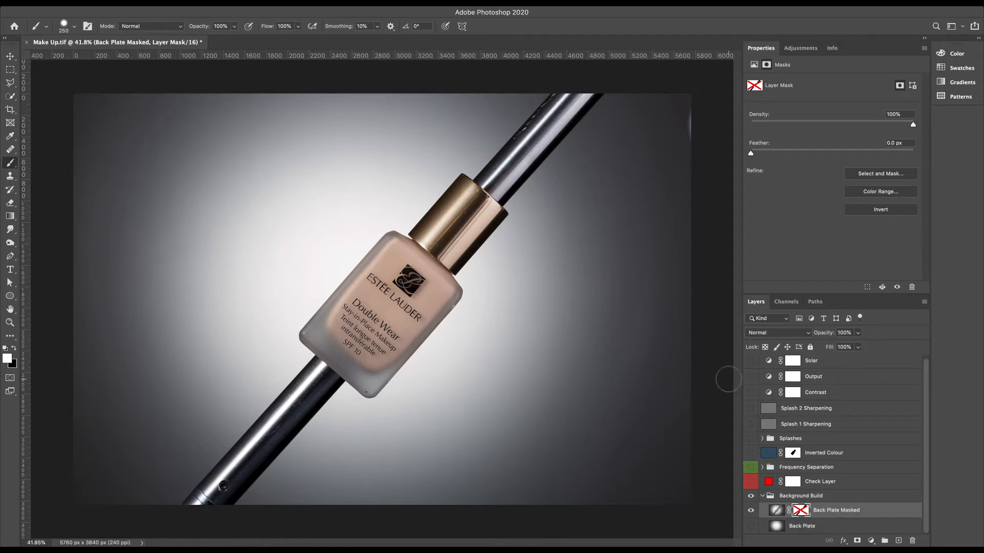
left_click(799, 511, "shift")
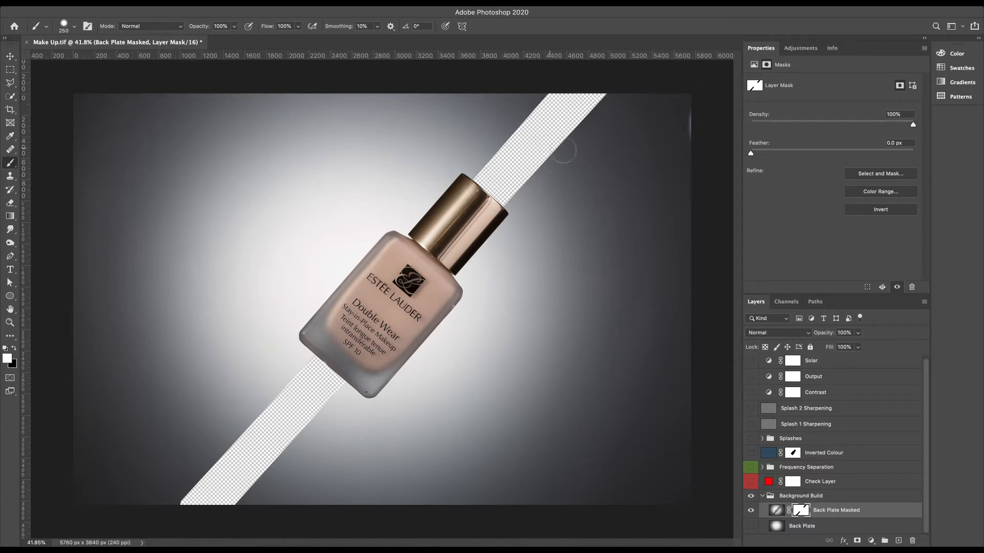
left_click(751, 526)
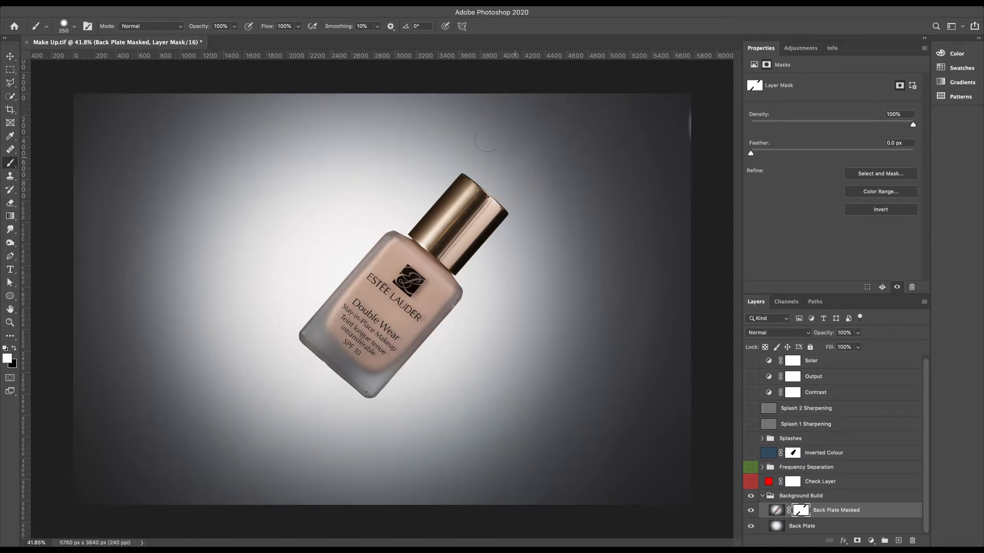
left_click(750, 511)
left_click(750, 512)
left_click(762, 497)
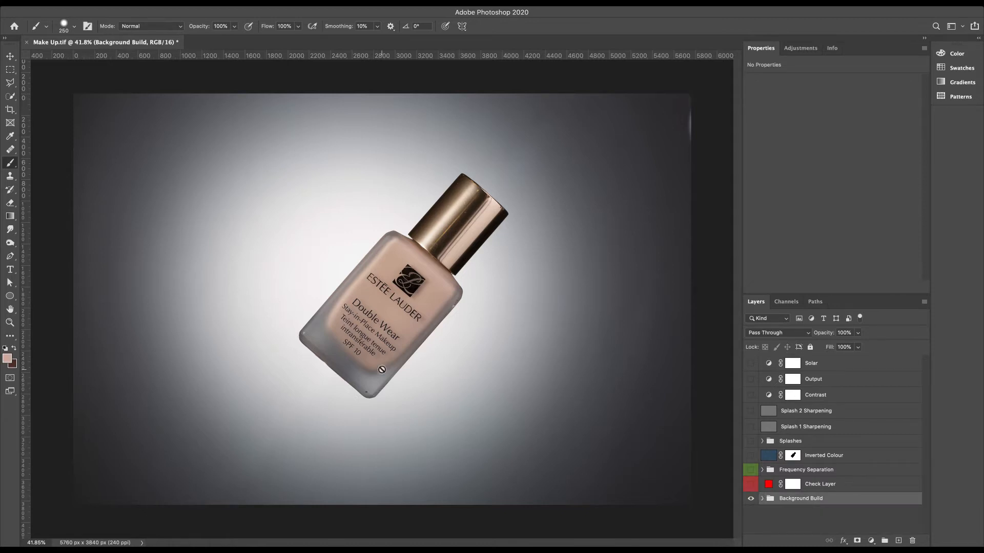
- Examine the unretouched bottle and gold cap up close, and expand the Background Build group again
scroll(400, 324, "up", 5)
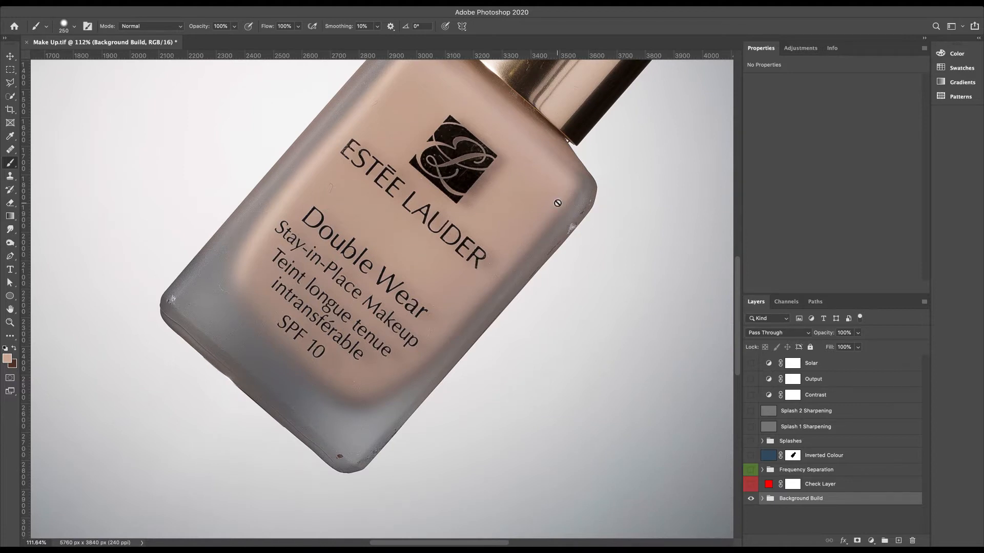
scroll(557, 203, "up", 5)
scroll(557, 203, "up", 5)
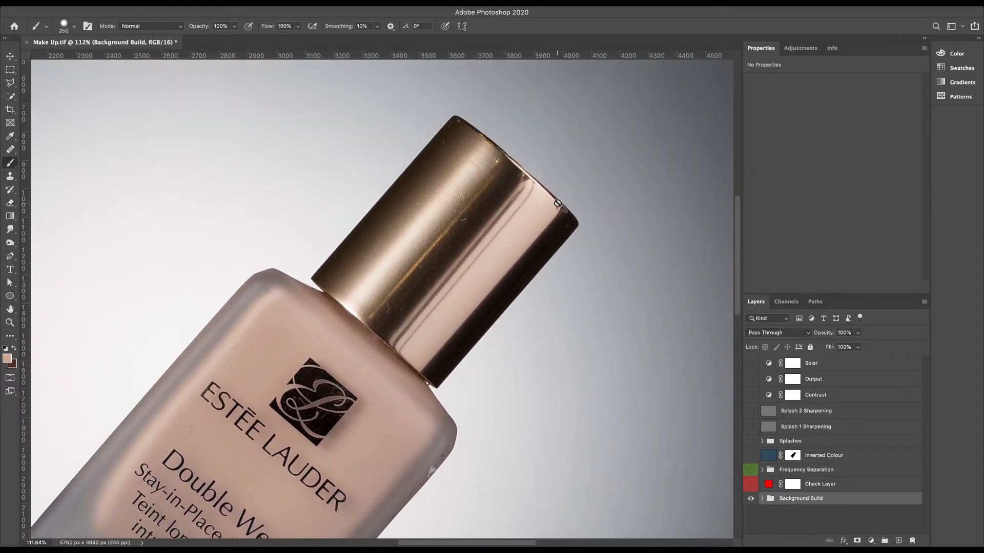
scroll(557, 203, "down", 5)
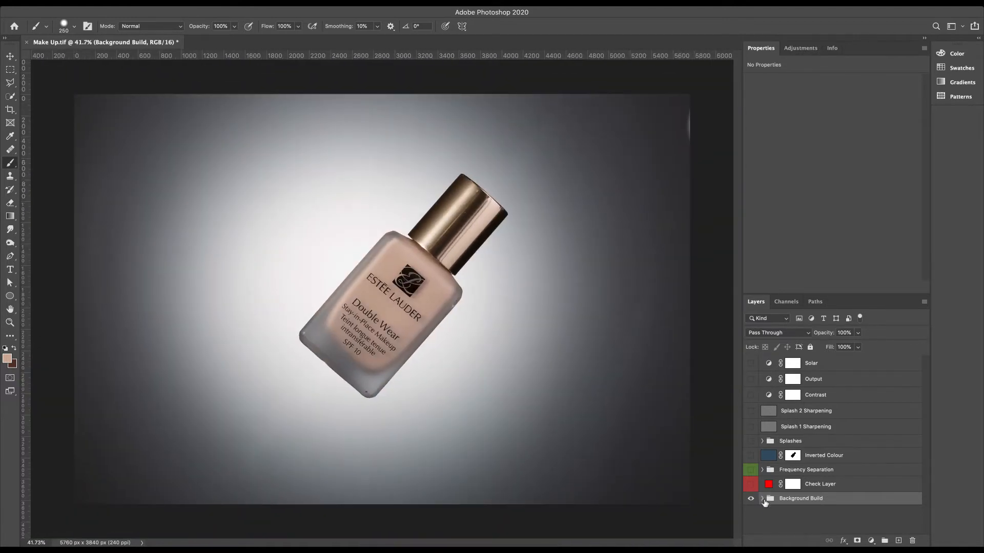
left_click(762, 499)
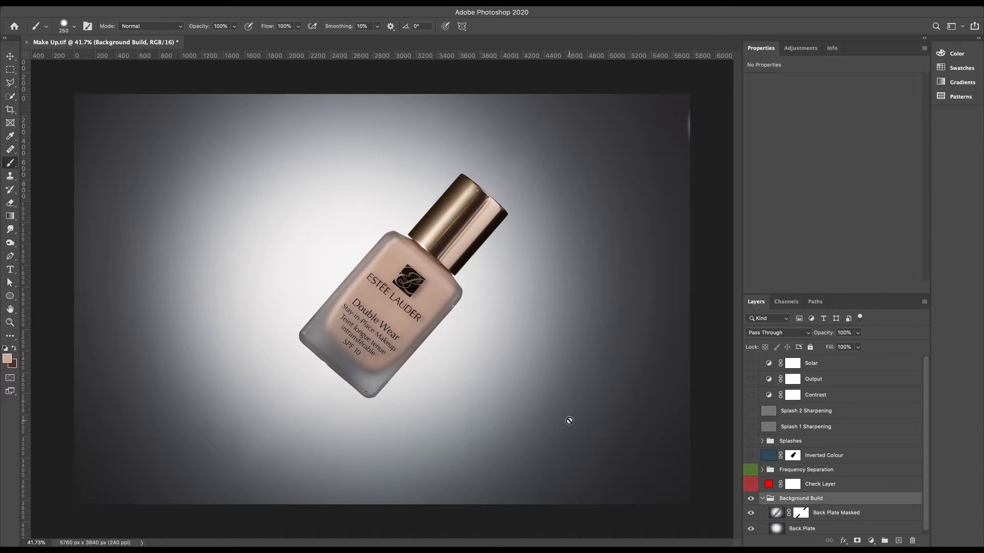
- Examine the bottle's corners, edges, logo, lettering and gold cap at high magnification for areas needing clean-up
scroll(569, 421, "down", 3)
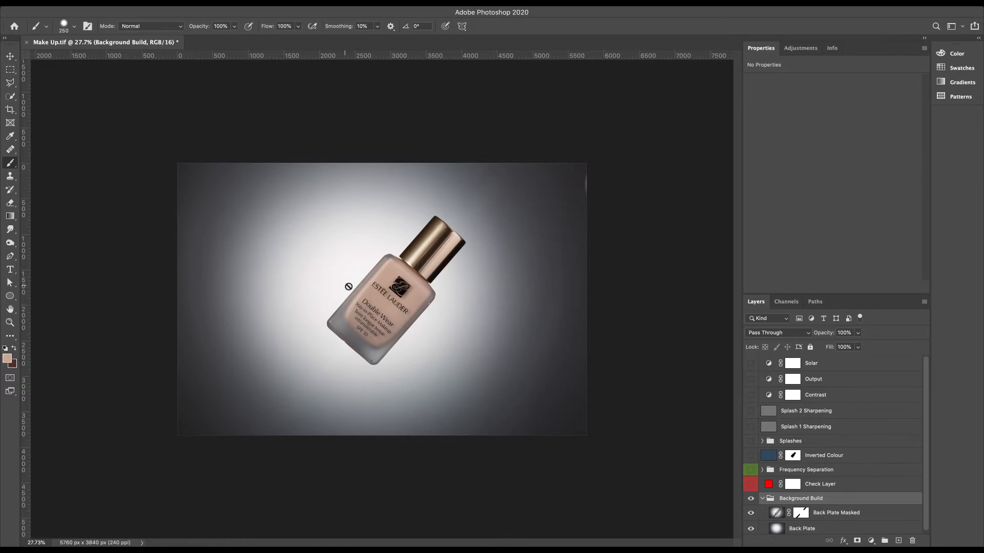
scroll(392, 303, "up", 4)
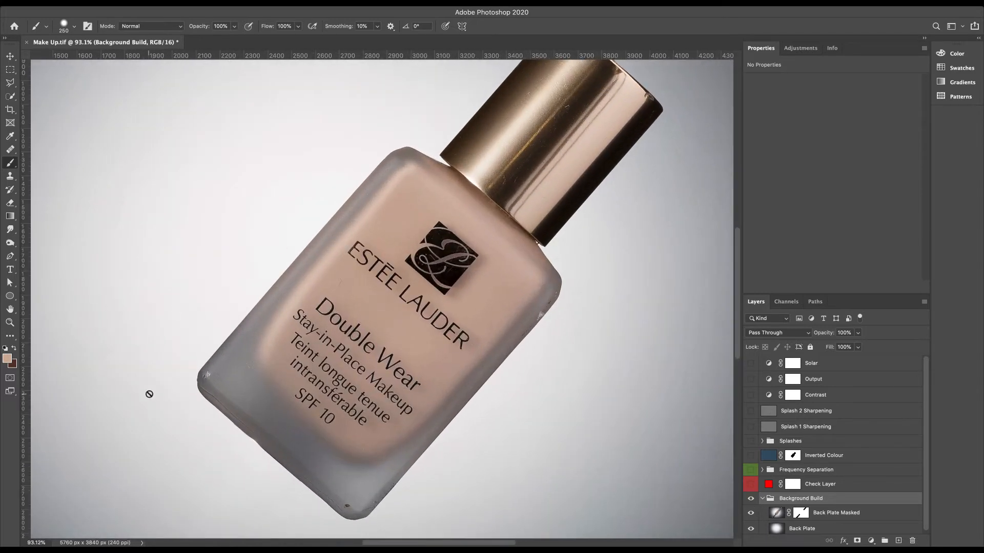
scroll(154, 391, "up", 3)
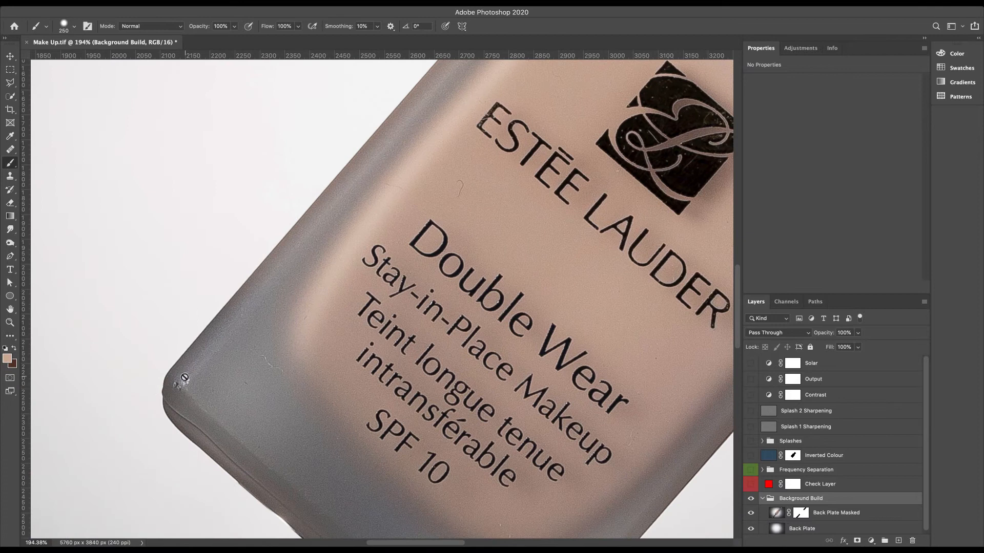
scroll(182, 381, "down", 5)
scroll(183, 380, "right", 5)
scroll(223, 362, "up", 5)
scroll(223, 362, "right", 5)
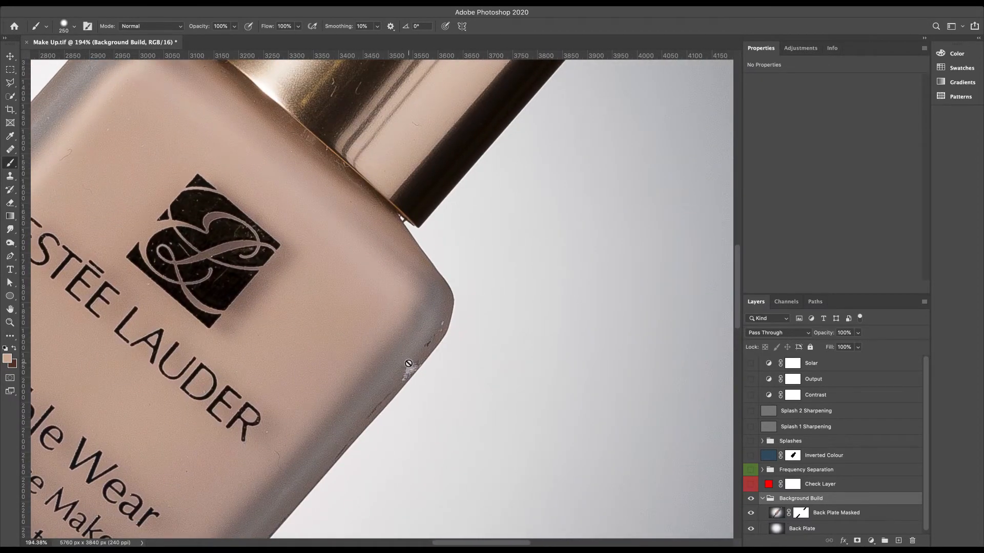
scroll(408, 364, "up", 2)
scroll(409, 363, "left", 4)
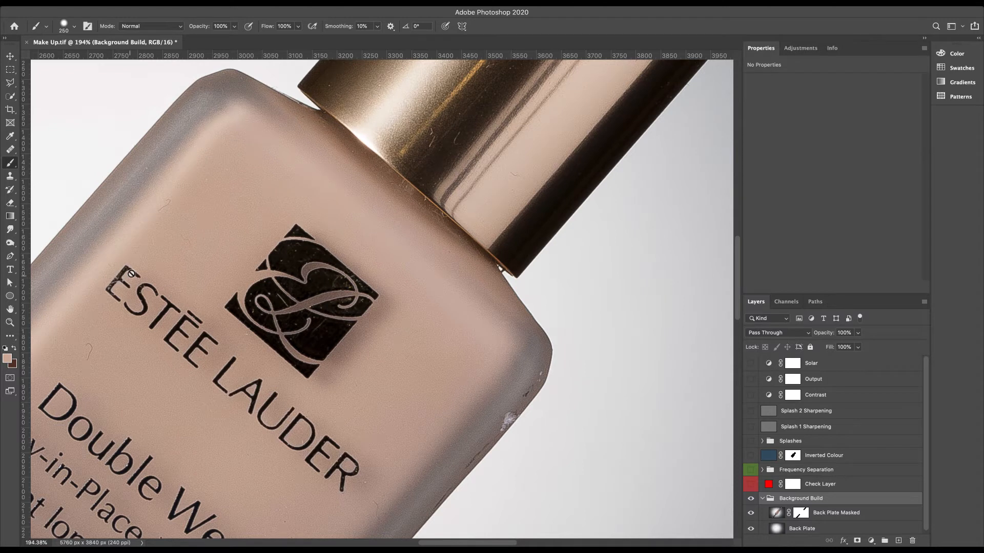
scroll(296, 229, "up", 4)
scroll(297, 229, "right", 2)
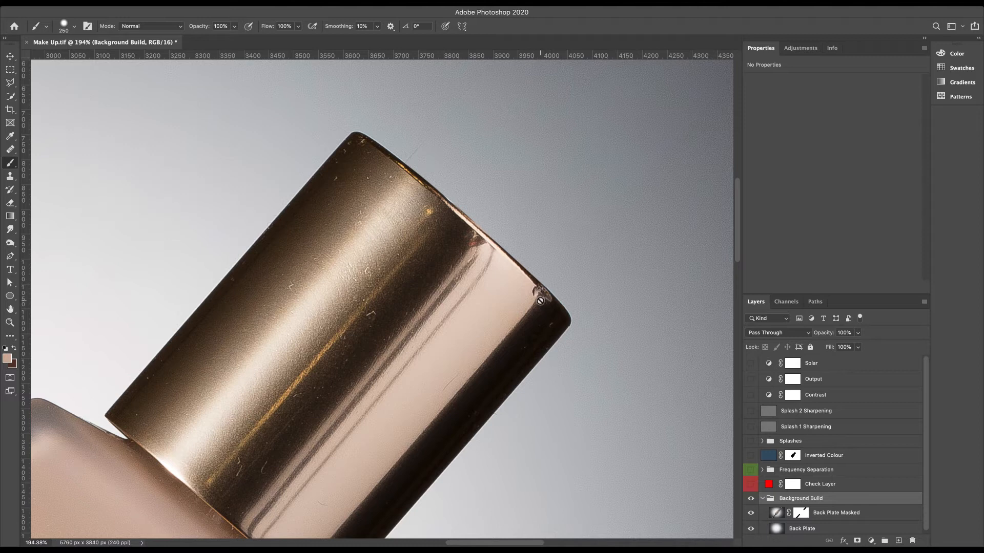
key("ctrl+minus")
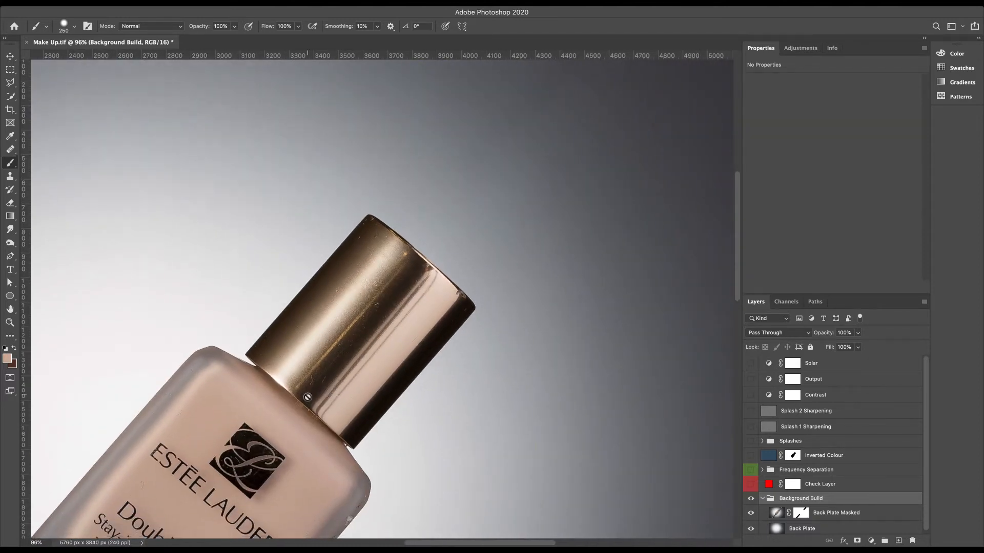
scroll(307, 397, "down", 5)
scroll(308, 397, "left", 3)
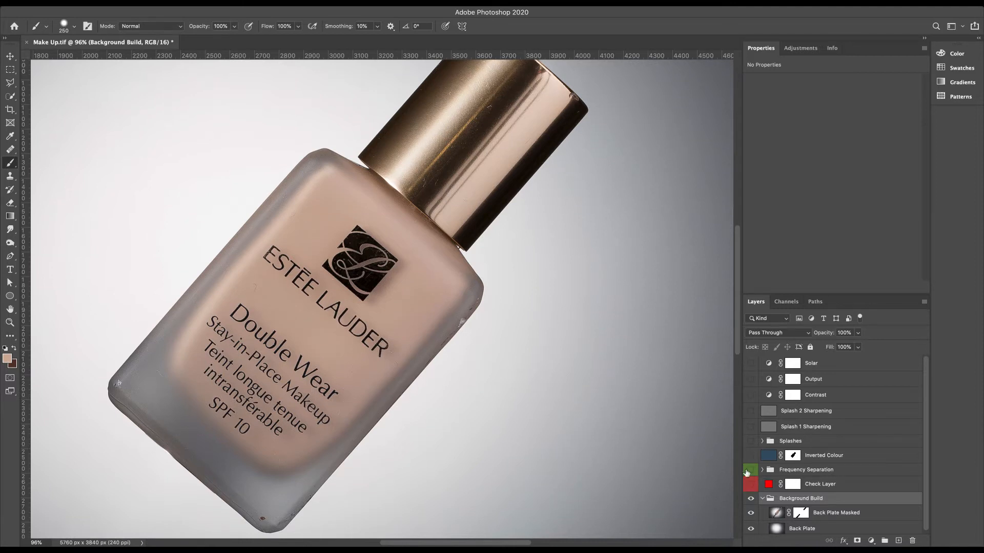
- Show and expand the Frequency Separation group, and collapse the smart filters of the Low Median copy layer
left_click(750, 470)
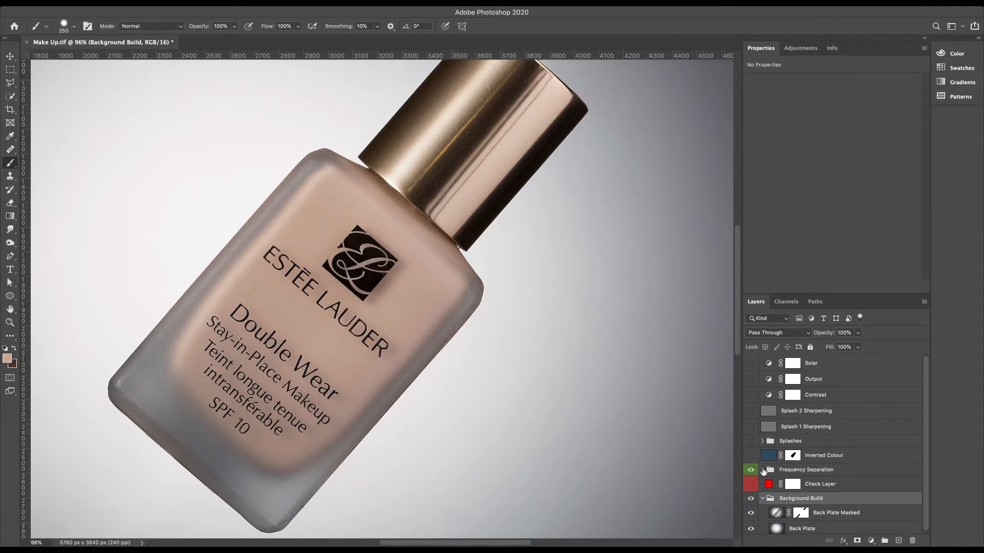
left_click(763, 470)
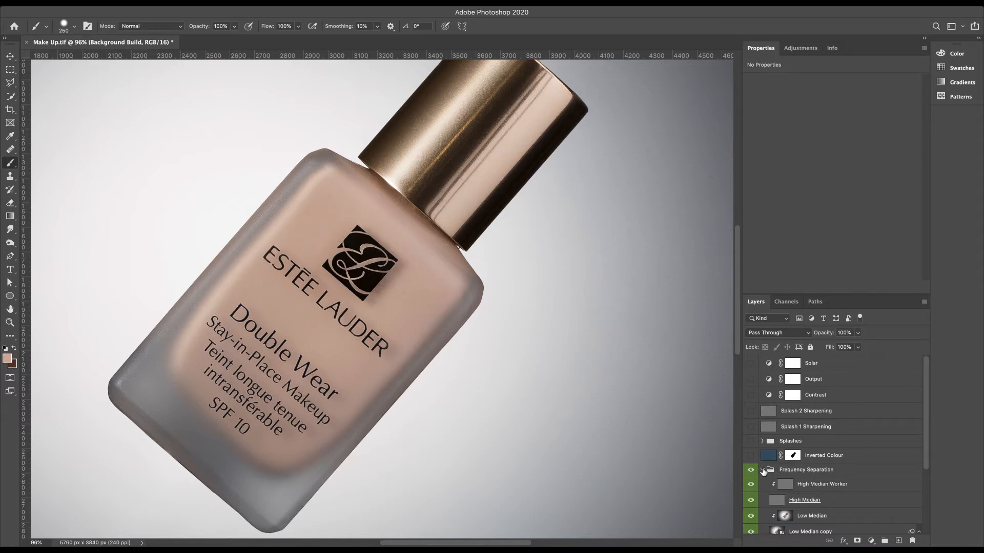
scroll(821, 506, "down", 3)
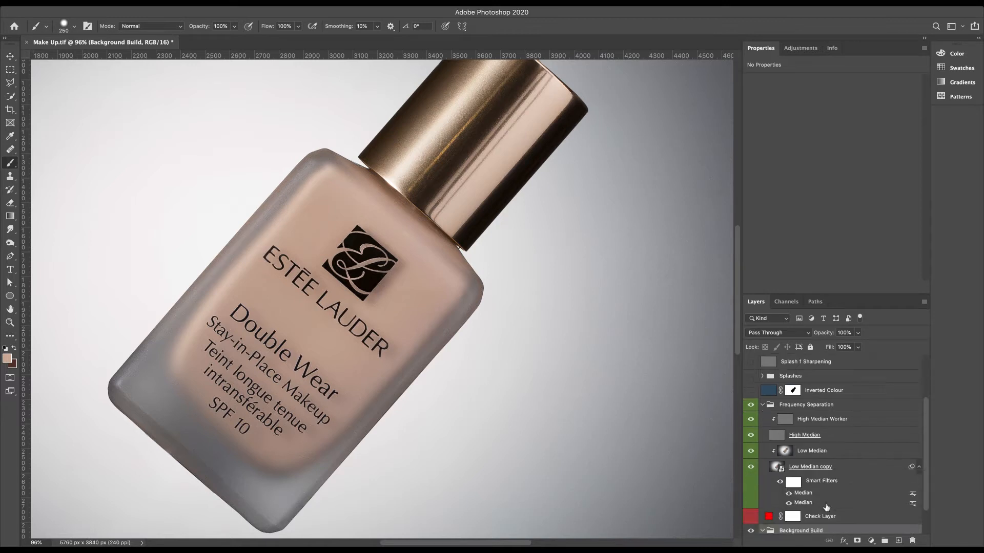
left_click(918, 467)
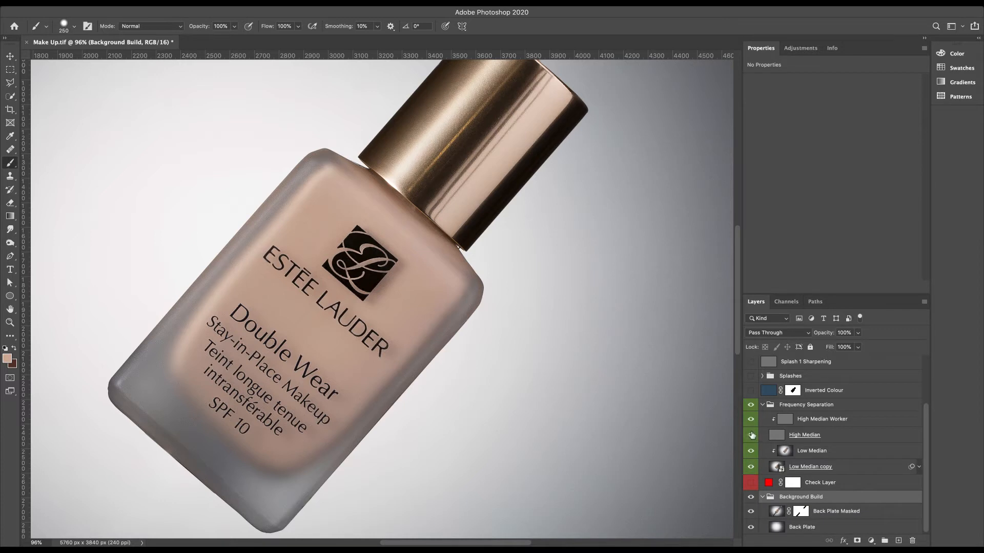
- Hide the High Median and High Median Worker layers, and compare the bottle with Low Median off and on
left_click_drag(752, 436, 750, 419)
left_click(751, 451)
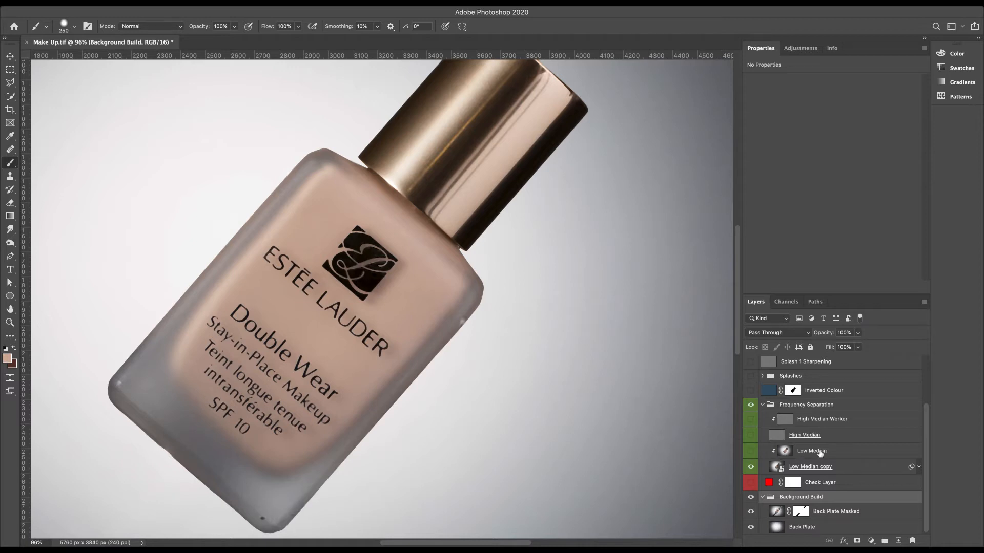
left_click(750, 452)
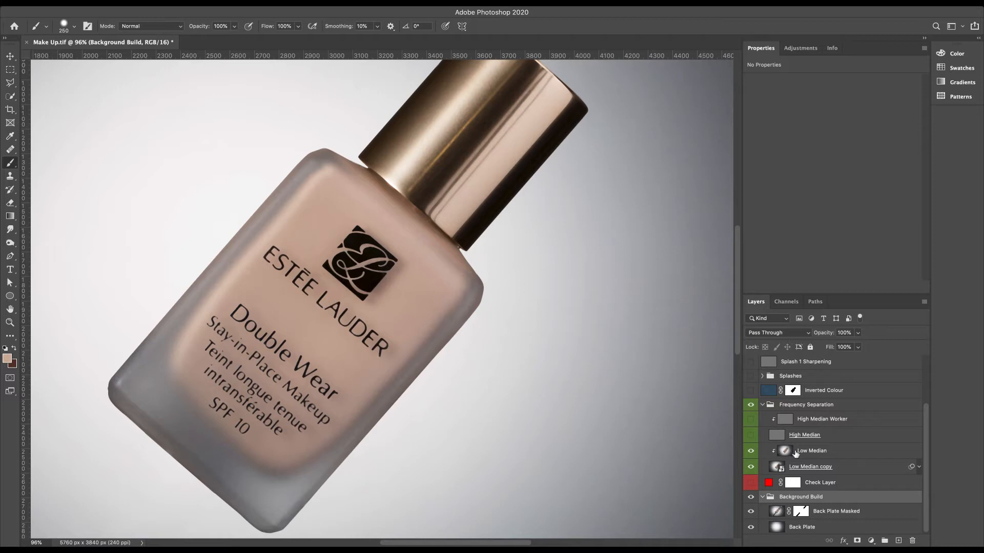
left_click(751, 451)
left_click(751, 451)
left_click(750, 451)
- Compare the bottle's lettering, edges and corners close up with the Low Median layer hidden and shown
scroll(366, 268, "up", 5)
scroll(294, 377, "down", 5)
scroll(294, 378, "left", 4)
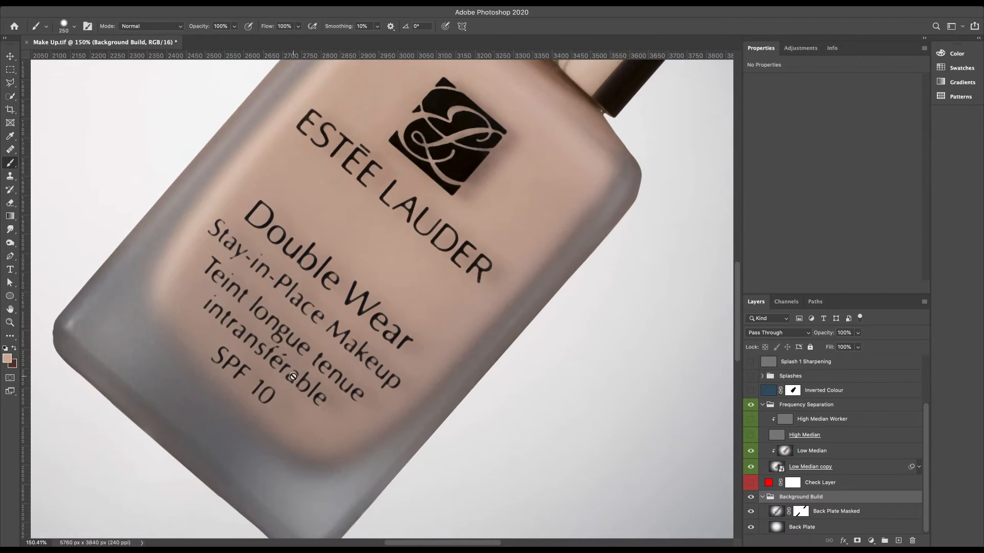
left_click(751, 451)
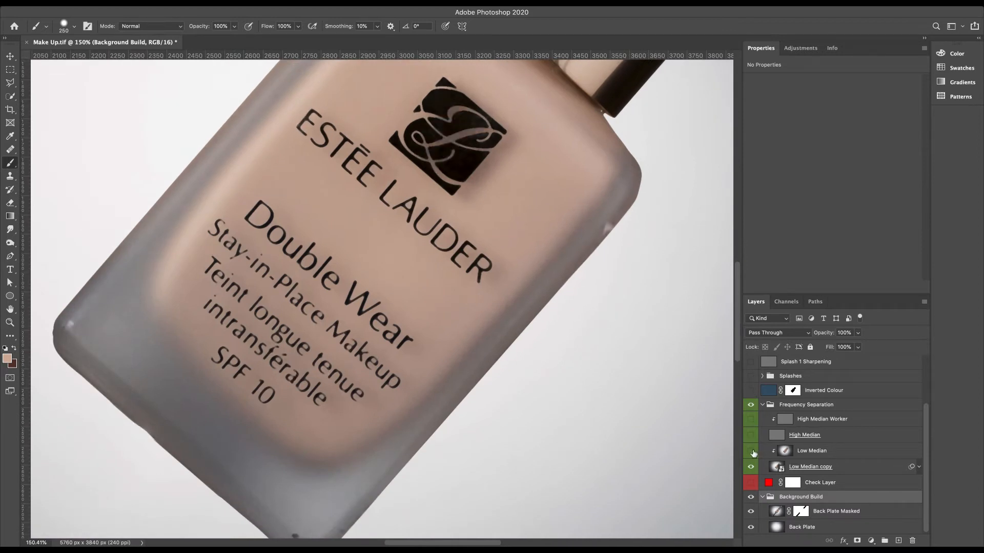
left_click(751, 451)
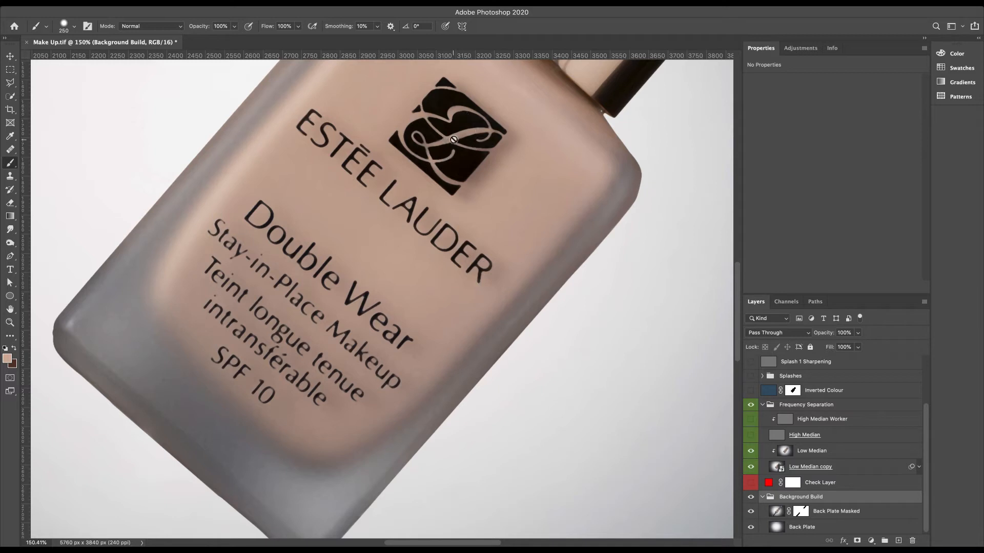
- Examine the logo and surrounding makeup colour, comparing the bottle with the Low Median layer off and on again
scroll(442, 149, "up", 2)
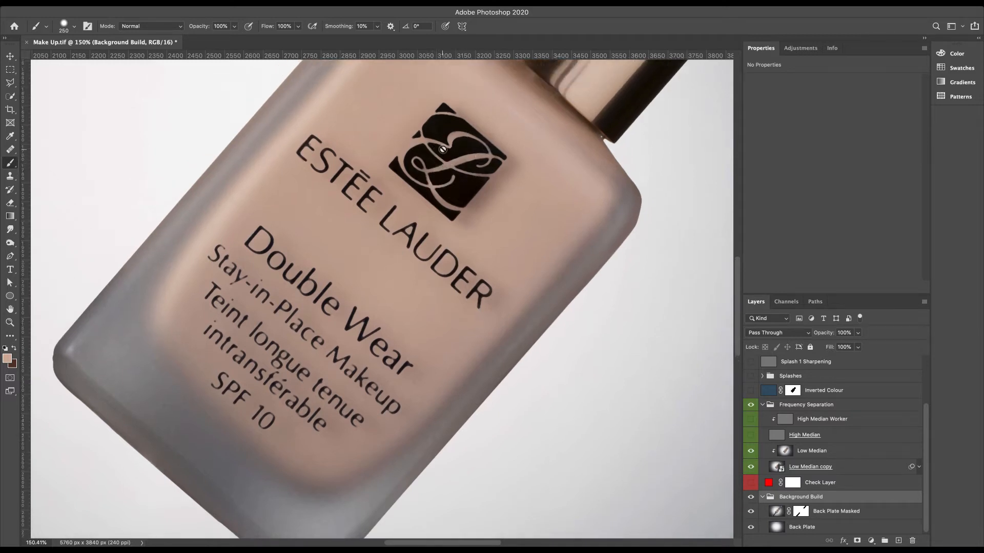
scroll(443, 149, "up", 1)
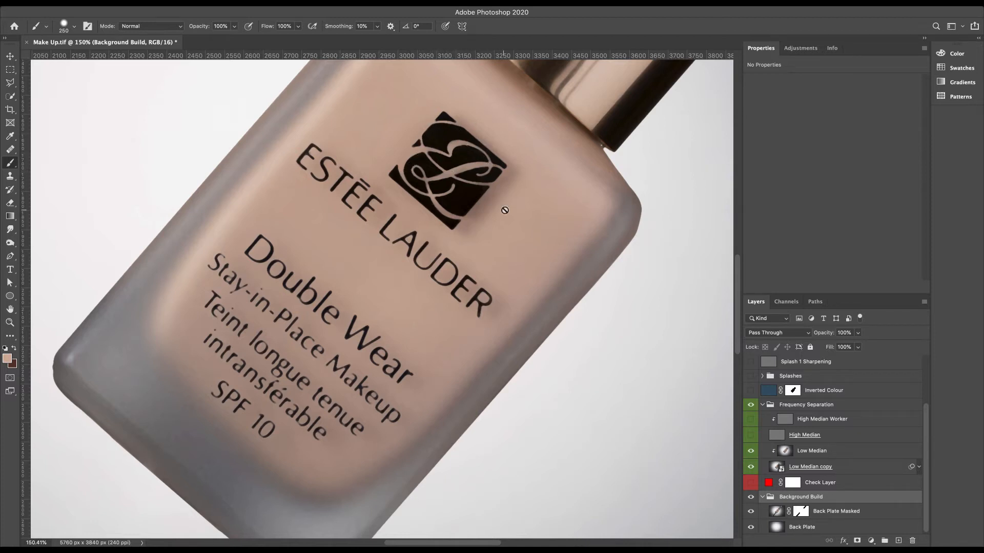
left_click(751, 451)
left_click(751, 452)
scroll(473, 266, "down", 2)
scroll(472, 266, "down", 2)
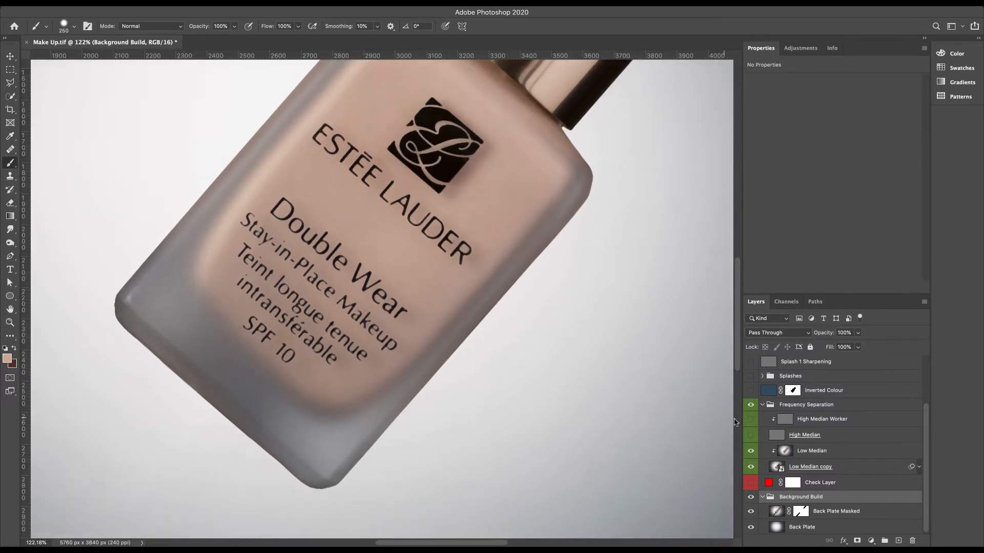
- Hide Low Median to examine the blemishes on the bottle's edges and gold cap, and show the layer again
left_click(751, 450)
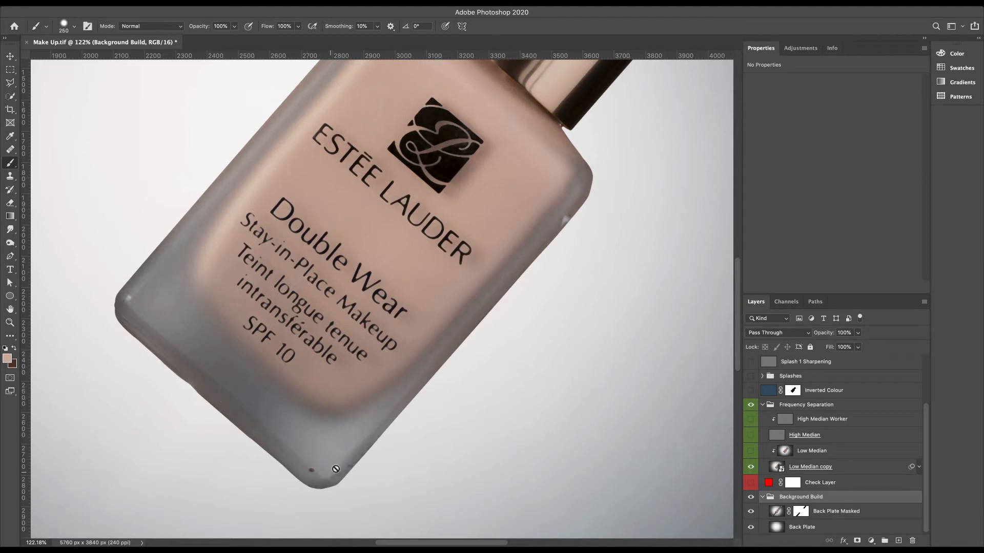
scroll(339, 460, "up", 5)
scroll(339, 460, "right", 4)
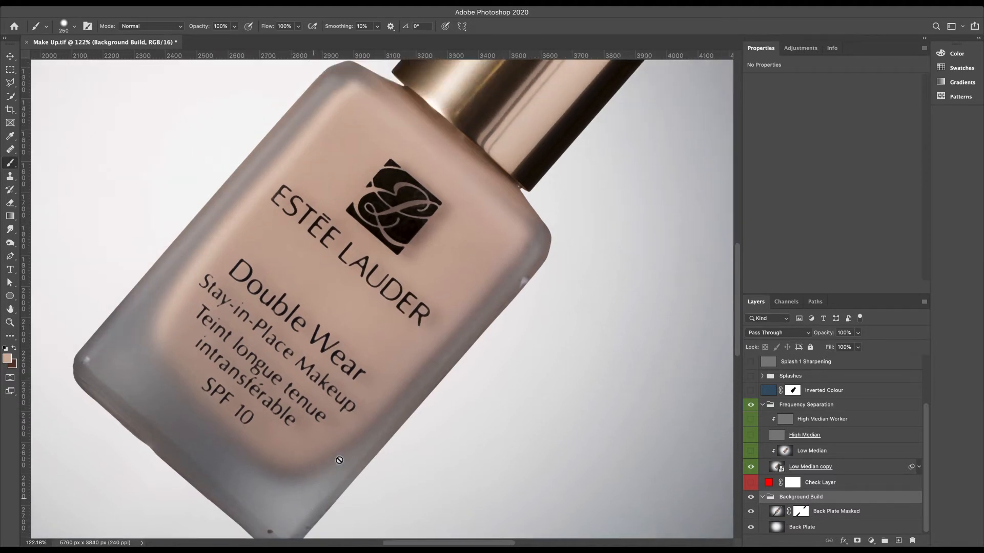
scroll(473, 334, "up", 5)
scroll(472, 334, "right", 3)
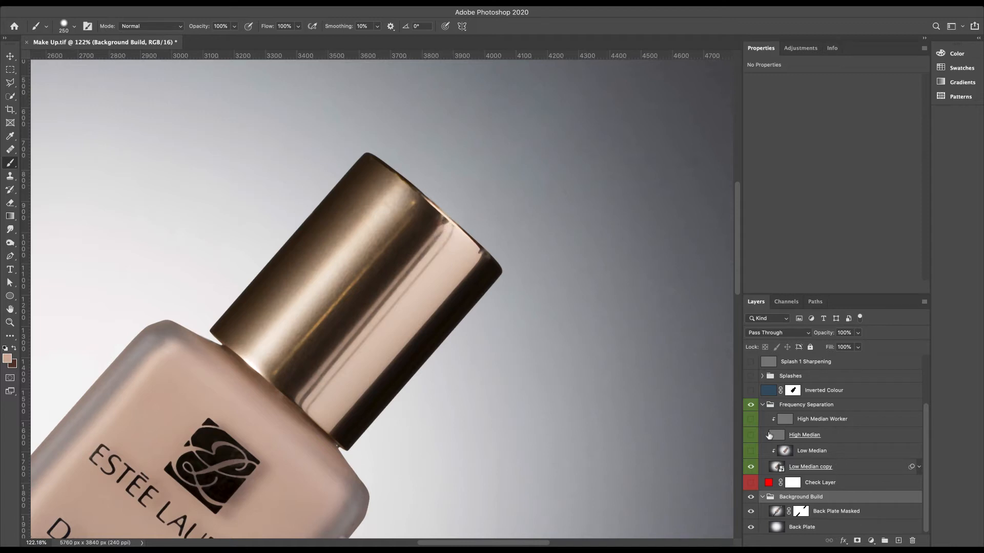
left_click(750, 451)
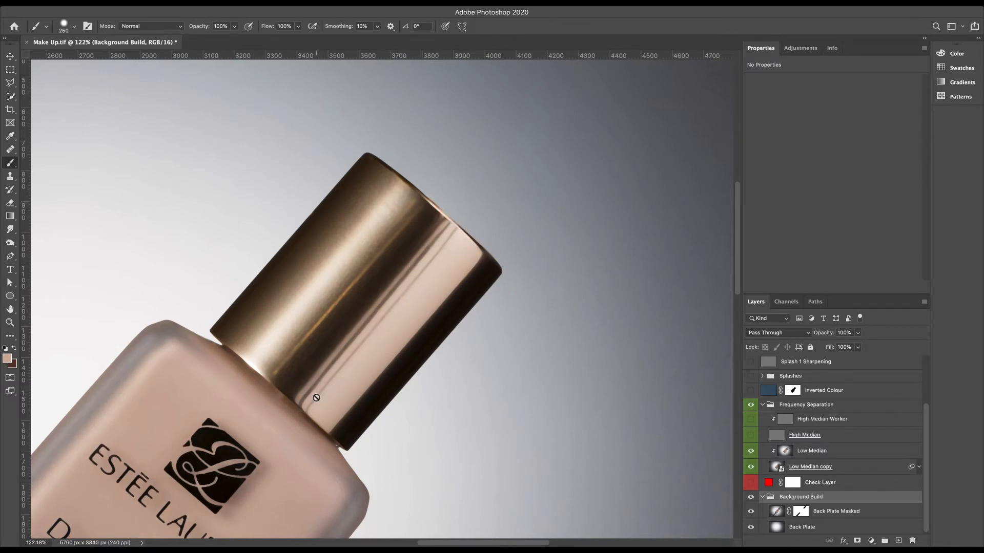
- Show the High Median and High Median Worker layers, and examine the texture on the bottle and gold cap
scroll(316, 398, "down", 3)
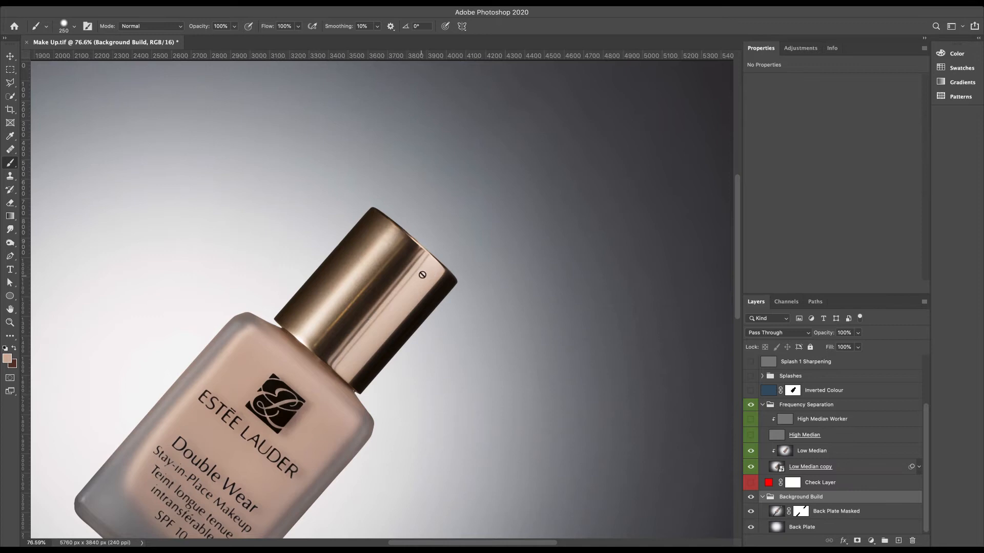
scroll(408, 264, "down", 2)
scroll(408, 264, "down", 1)
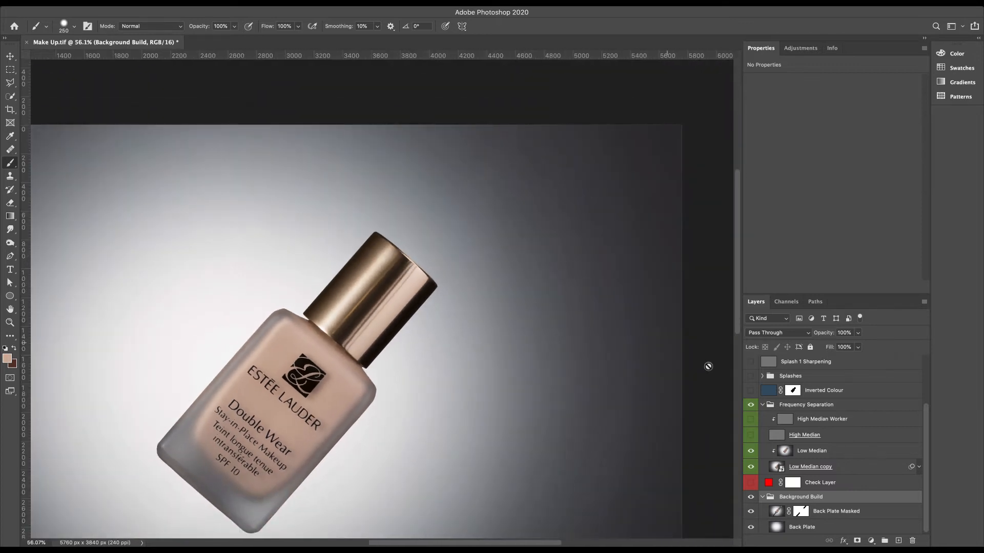
left_click_drag(751, 438, 750, 421)
scroll(449, 404, "up", 5)
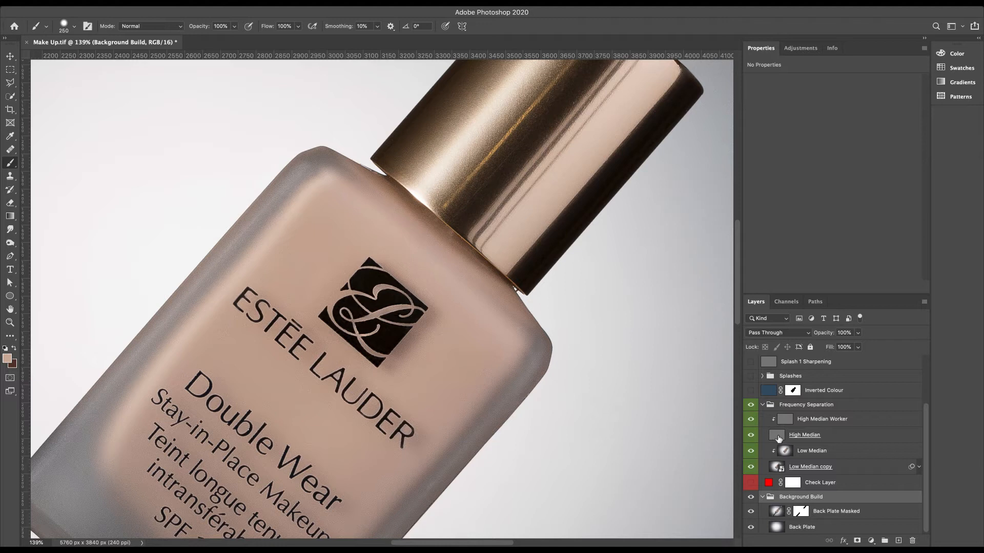
scroll(455, 430, "down", 5)
scroll(455, 430, "left", 2)
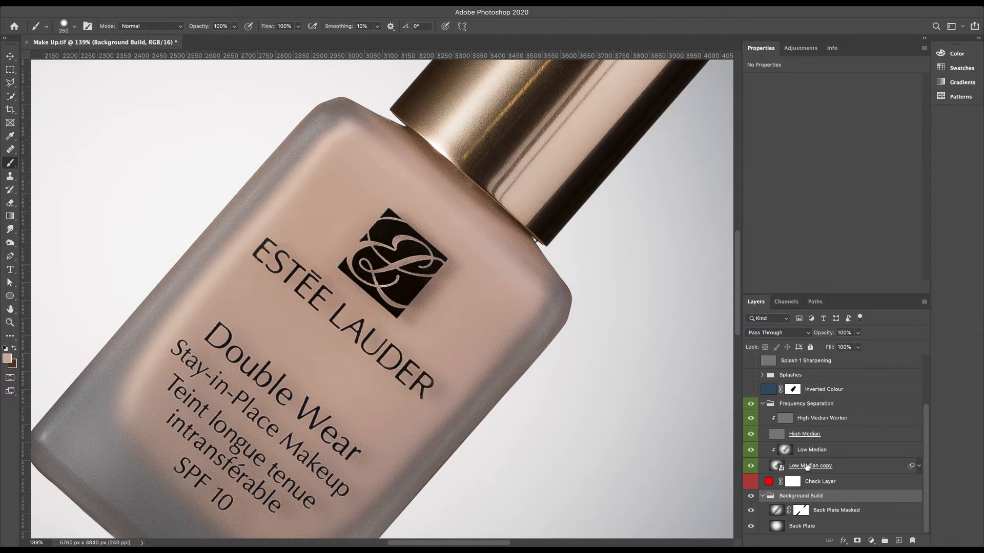
scroll(637, 277, "up", 7)
scroll(638, 277, "right", 3)
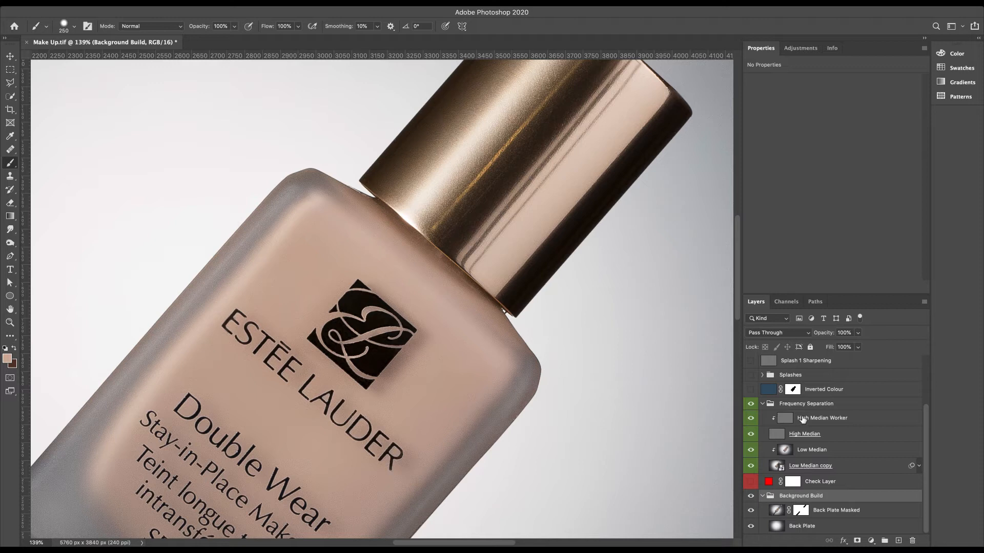
- Hide Low Median, Low Median copy and the Background Build layers, and examine the isolated high-frequency detail around the logo and lettering
left_click(750, 435)
left_click(750, 435)
left_click_drag(751, 456, 751, 528)
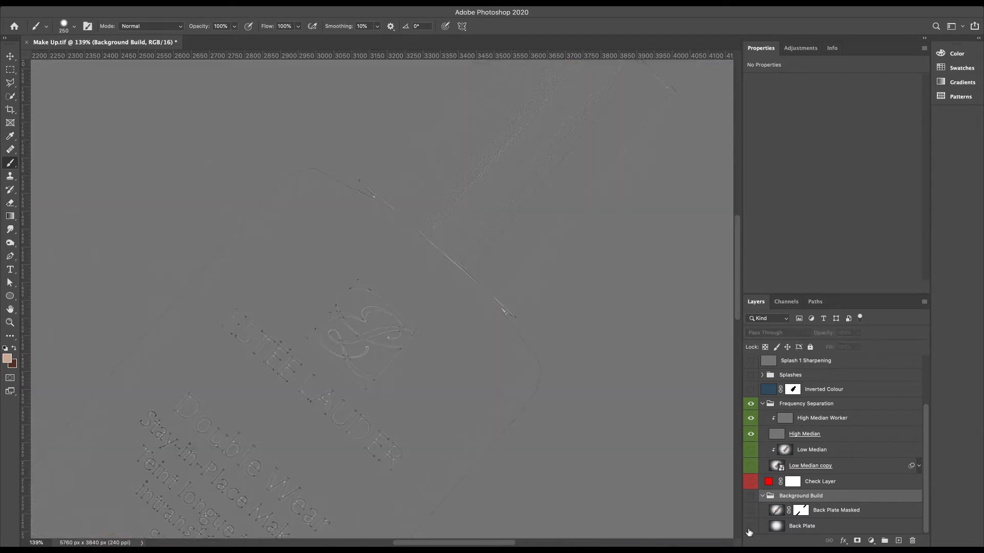
scroll(445, 315, "up", 8)
scroll(446, 315, "left", 10)
scroll(446, 315, "down", 7)
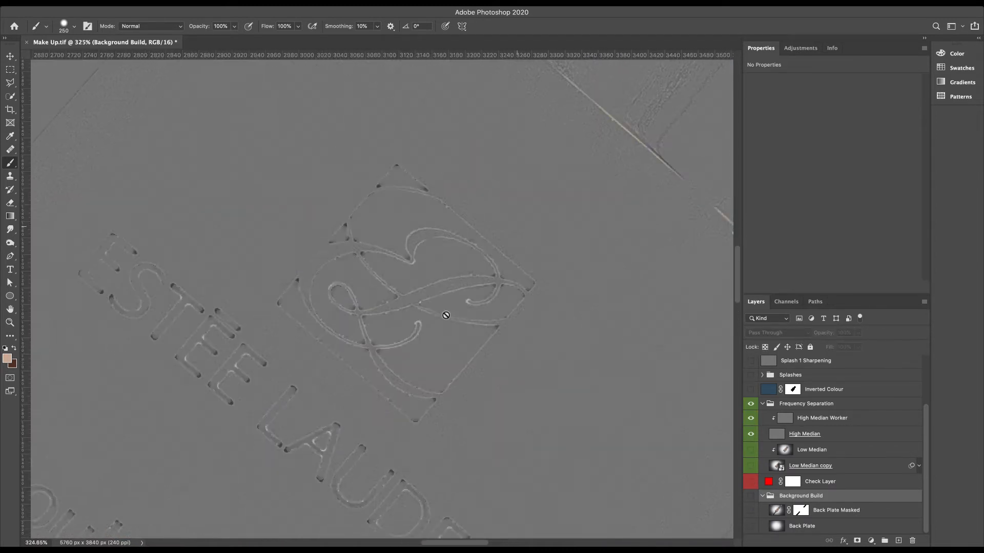
scroll(445, 315, "up", 4)
scroll(445, 315, "left", 2)
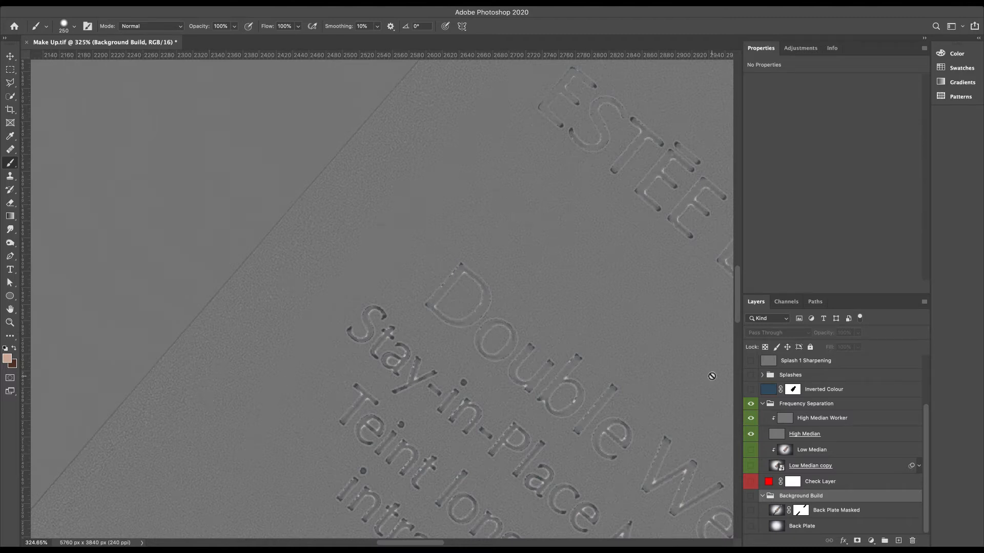
- Compare High Median Worker off and on, and show the Low Median layers and Background Build plates again
left_click(746, 417)
left_click(749, 418)
left_click(751, 466)
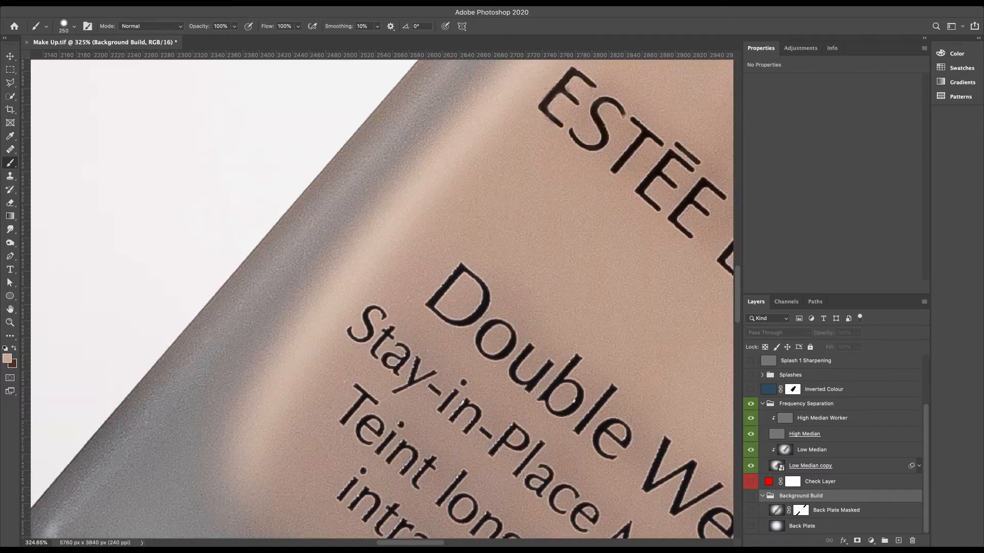
left_click(751, 497)
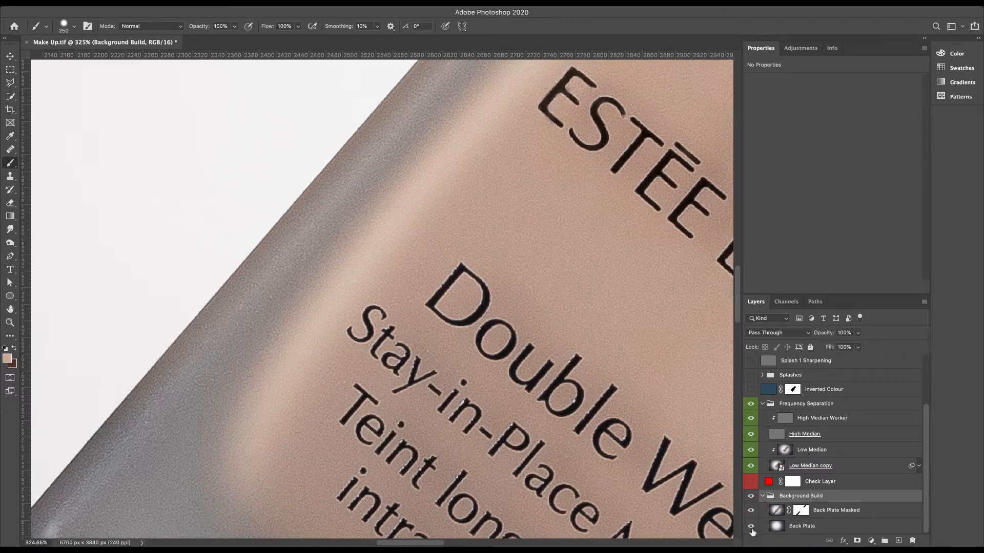
- Bring the whole composite back into view and collapse the Frequency Separation group
scroll(576, 380, "down", 5)
scroll(576, 379, "down", 6)
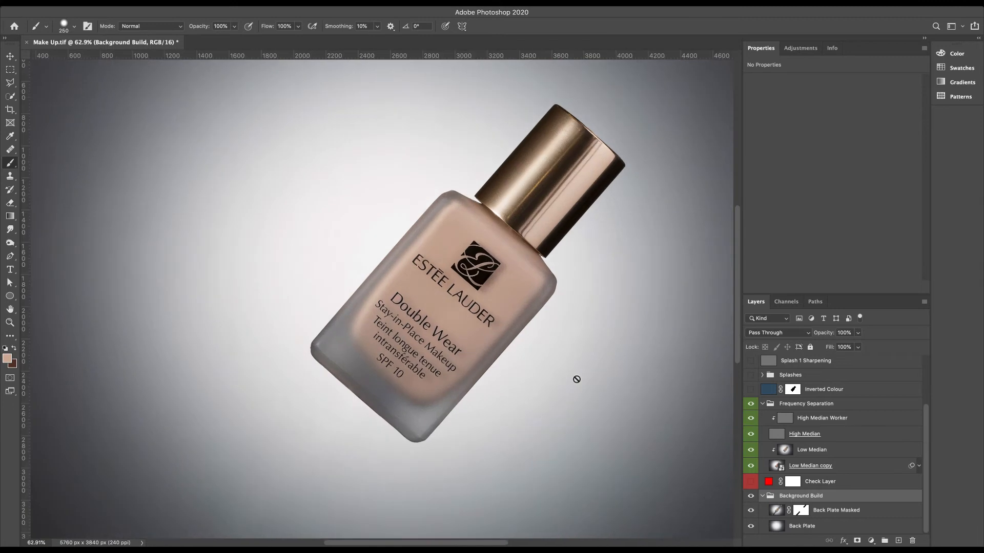
scroll(576, 379, "up", 1)
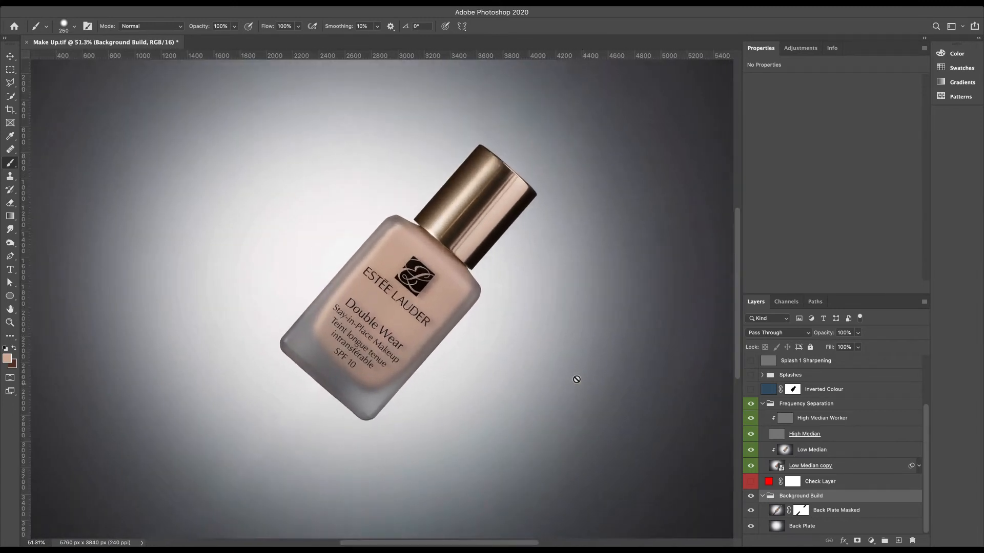
left_click(762, 405)
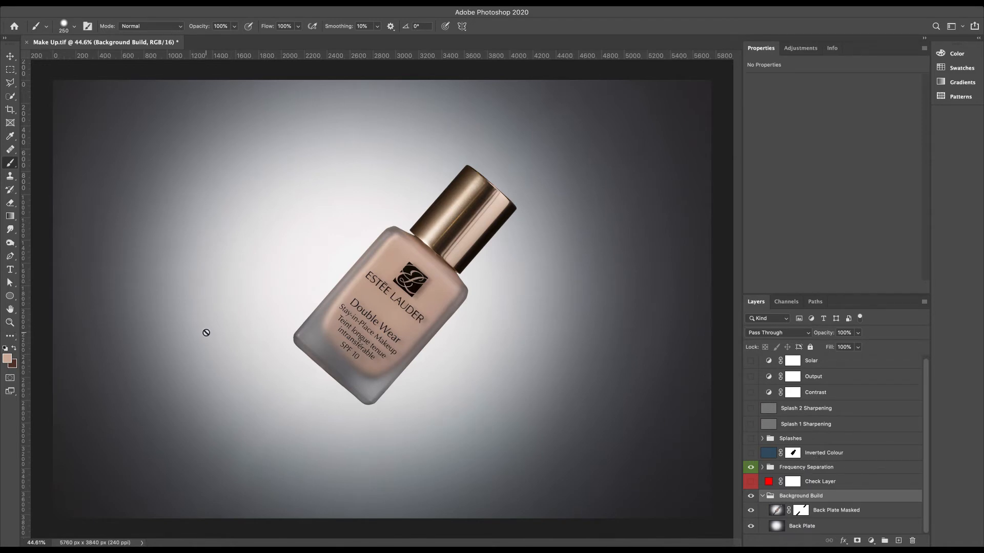
- Sample the bottle's beige makeup colour and add a solid colour fill layer with it above the Frequency Separation group
key("i")
left_click(396, 258)
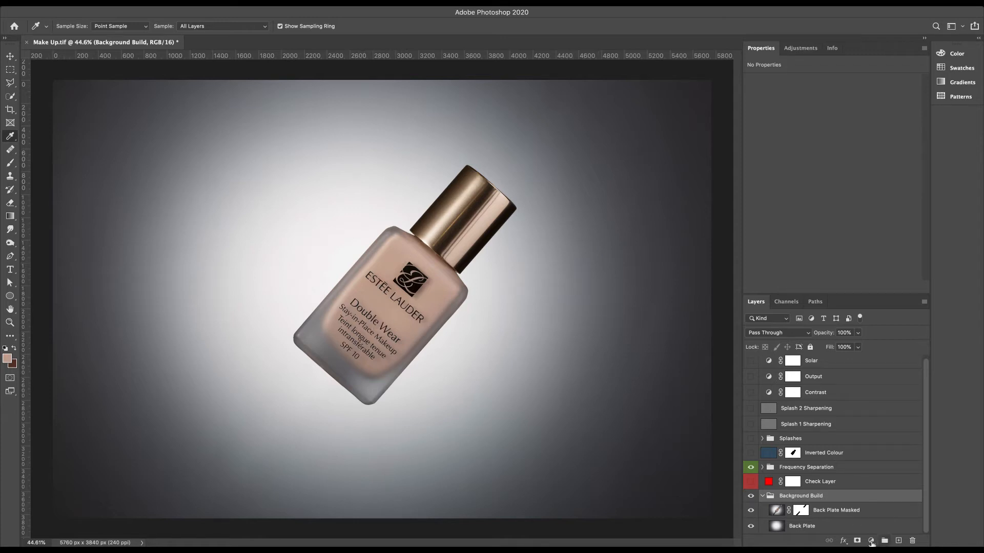
left_click(893, 356)
left_click(764, 79)
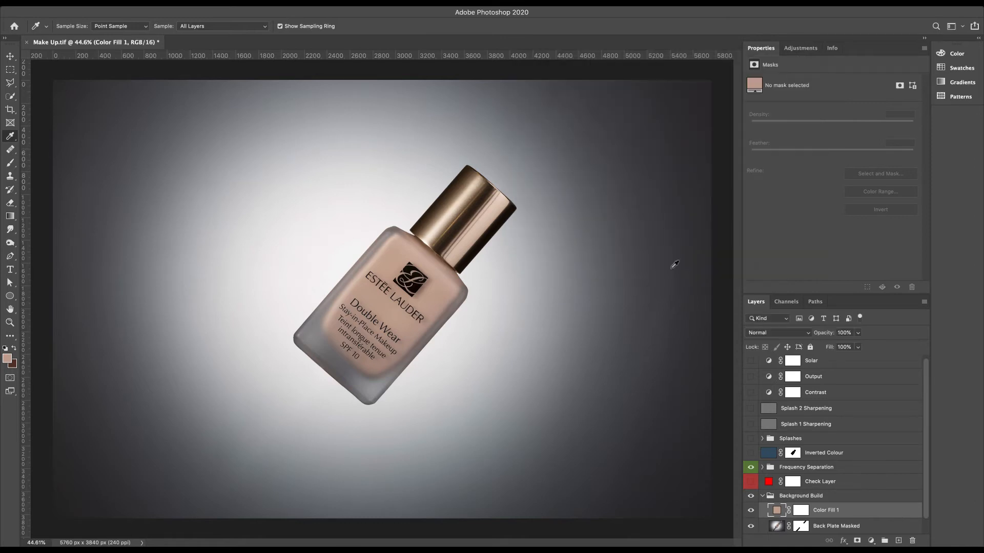
left_click_drag(865, 515, 864, 465)
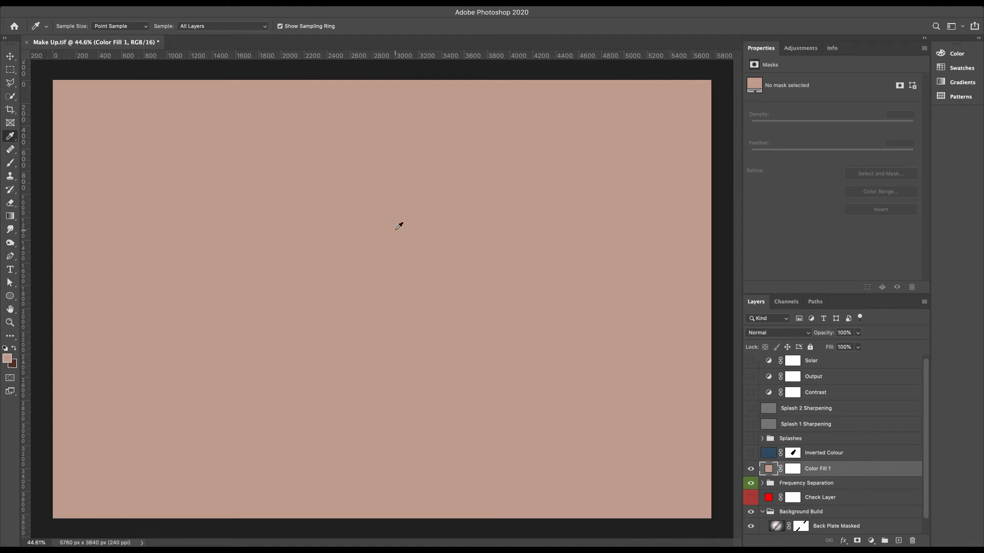
- Rasterize the beige Color Fill 1 layer and invert its colour
right_click(855, 472)
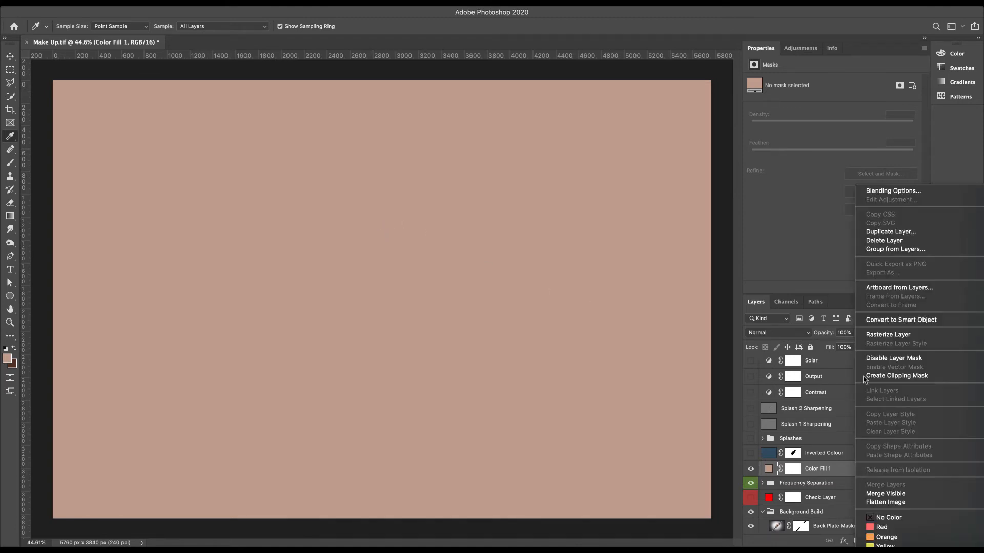
left_click(878, 336)
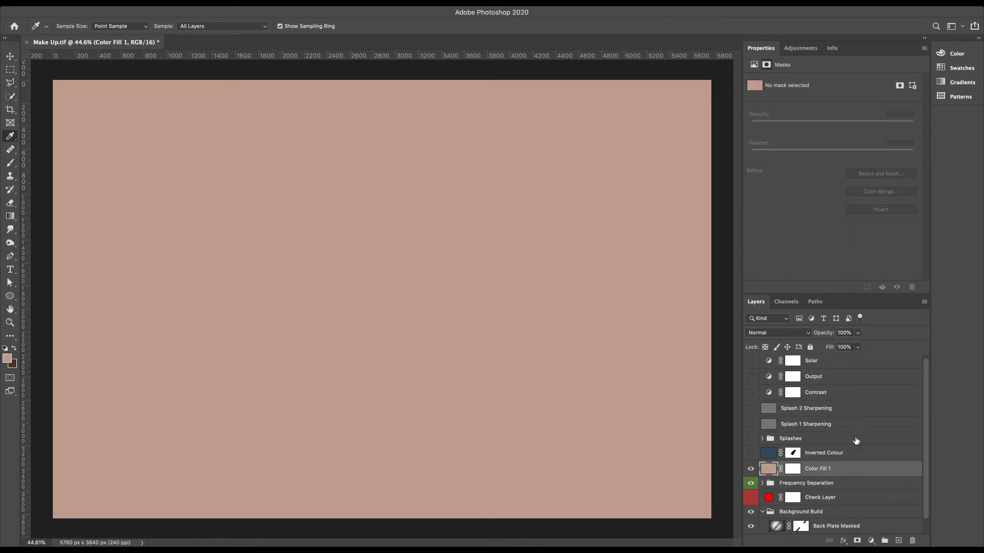
right_click(858, 470)
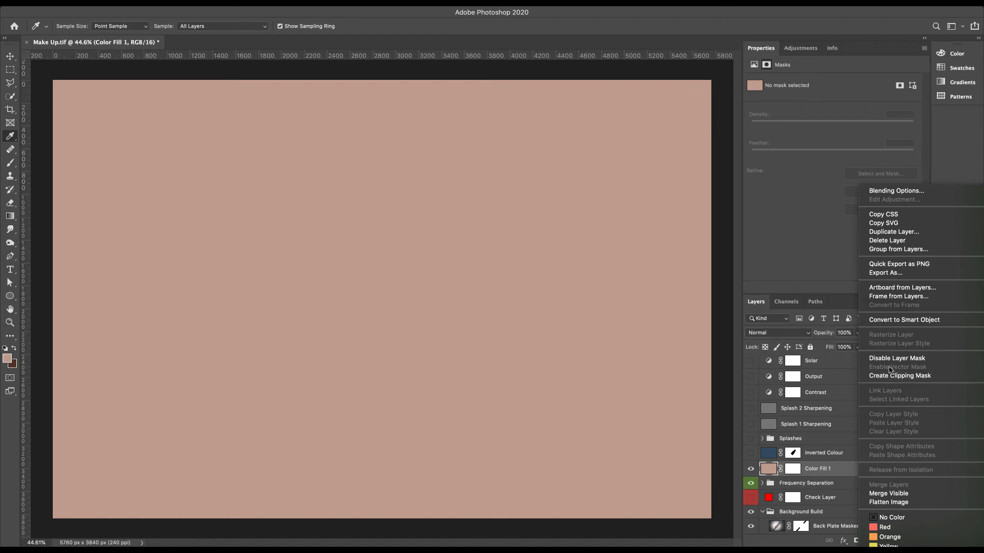
left_click(818, 472)
right_click(840, 469)
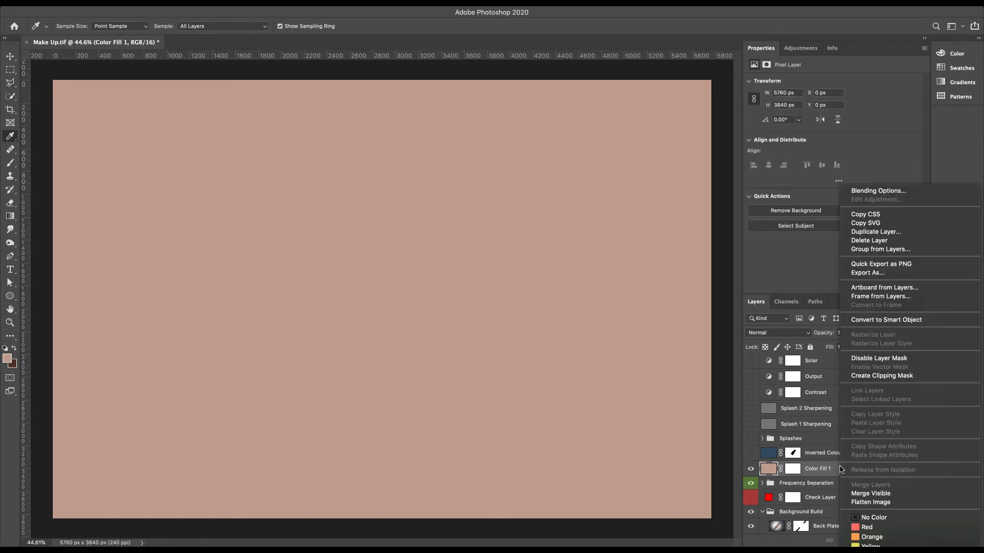
left_click(766, 470)
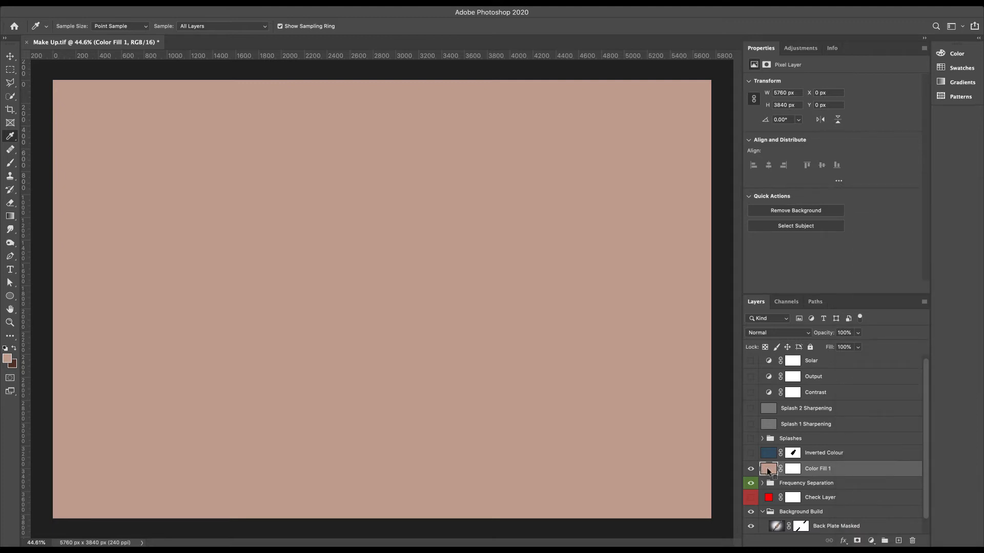
double_click(766, 468)
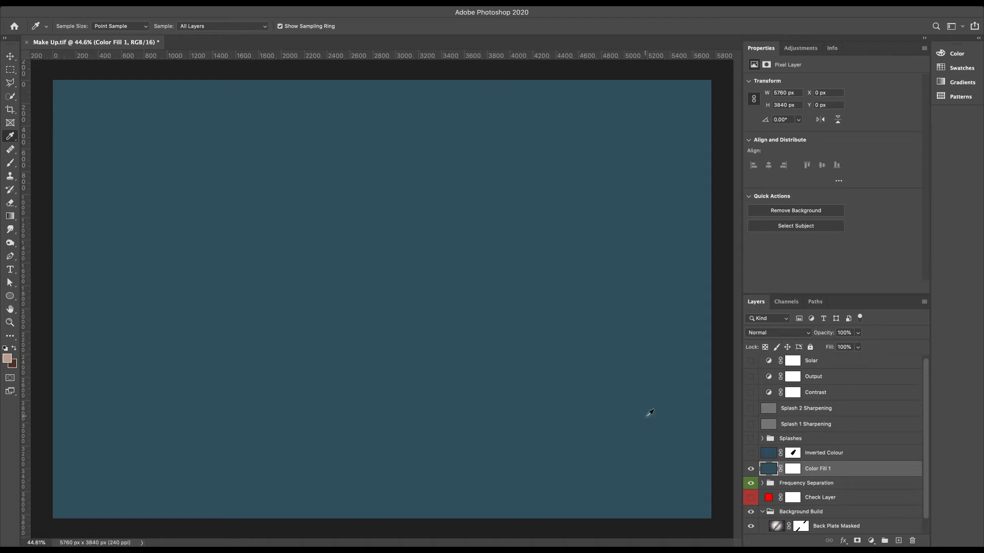
- Hide the Color Fill 1 layer and delete it from the document
left_click(750, 469)
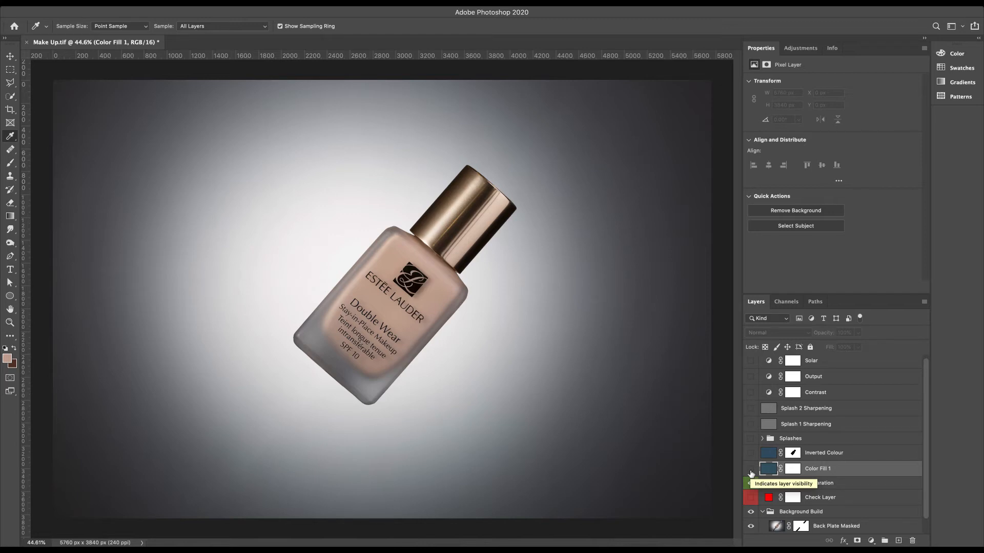
left_click(392, 251)
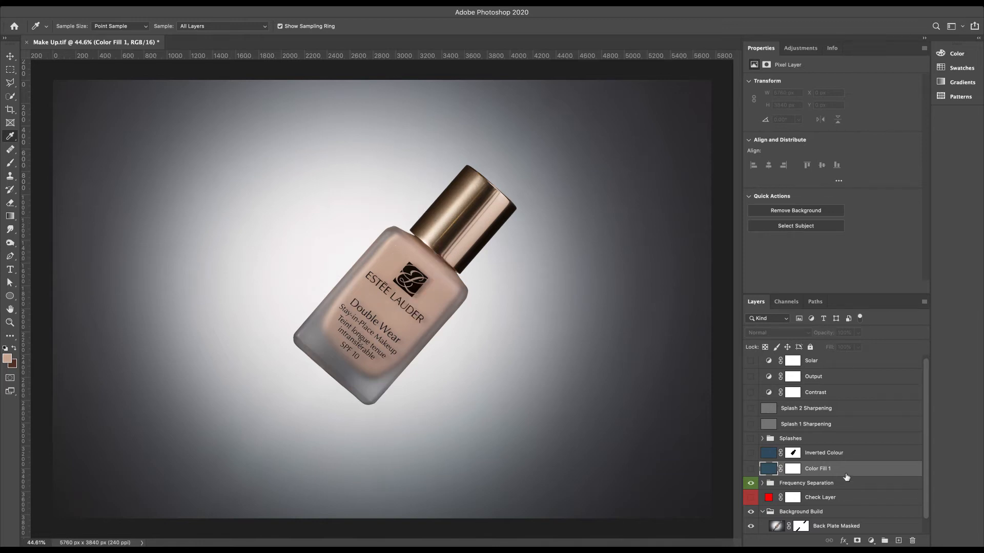
double_click(900, 468)
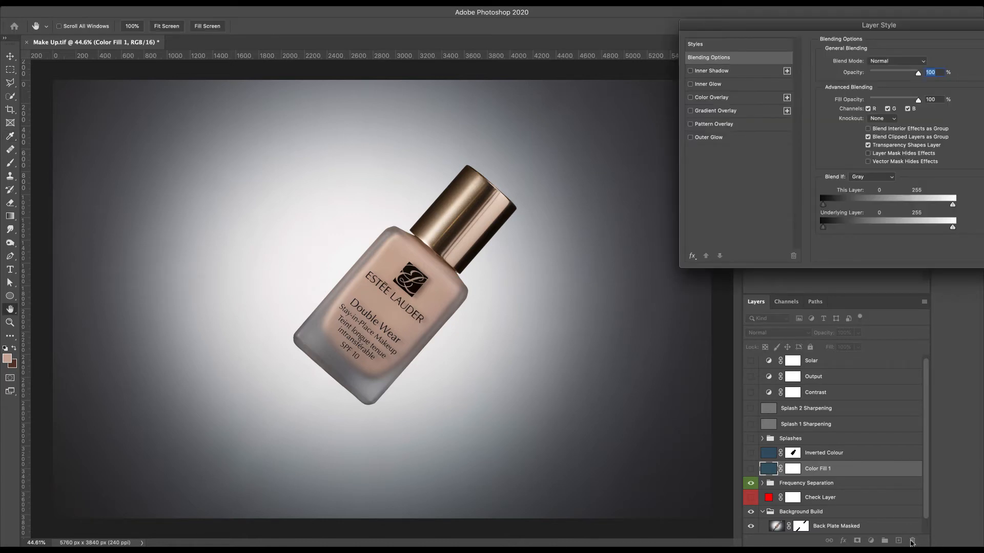
key("Escape")
left_click_drag(866, 470, 912, 541)
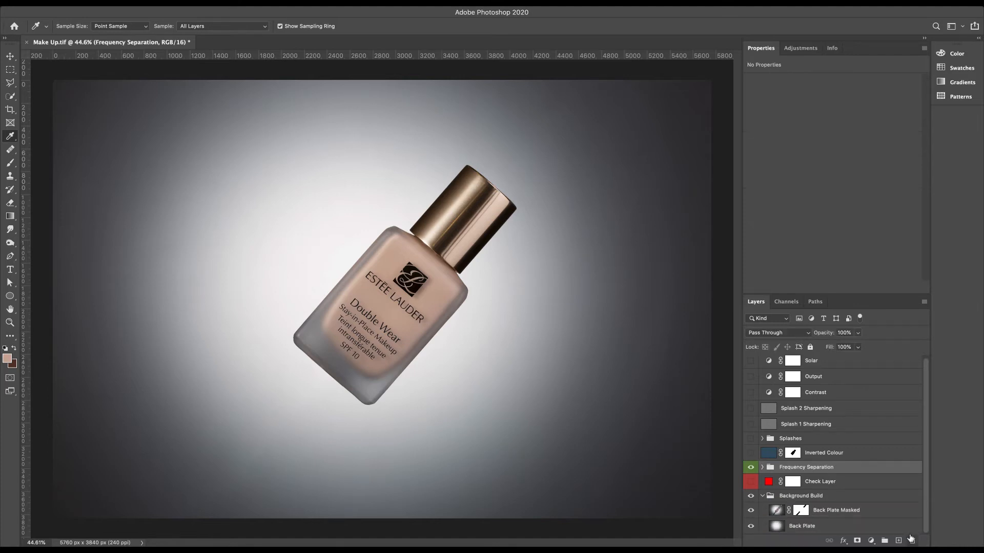
- Show and select the Inverted Colour layer, and compare the background with the layer off and on
left_click(750, 453)
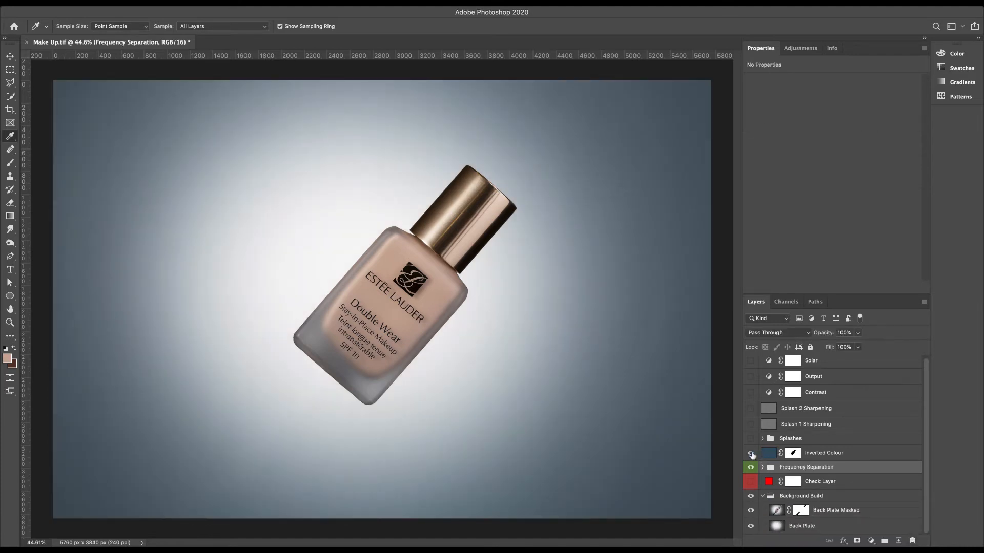
left_click(765, 453)
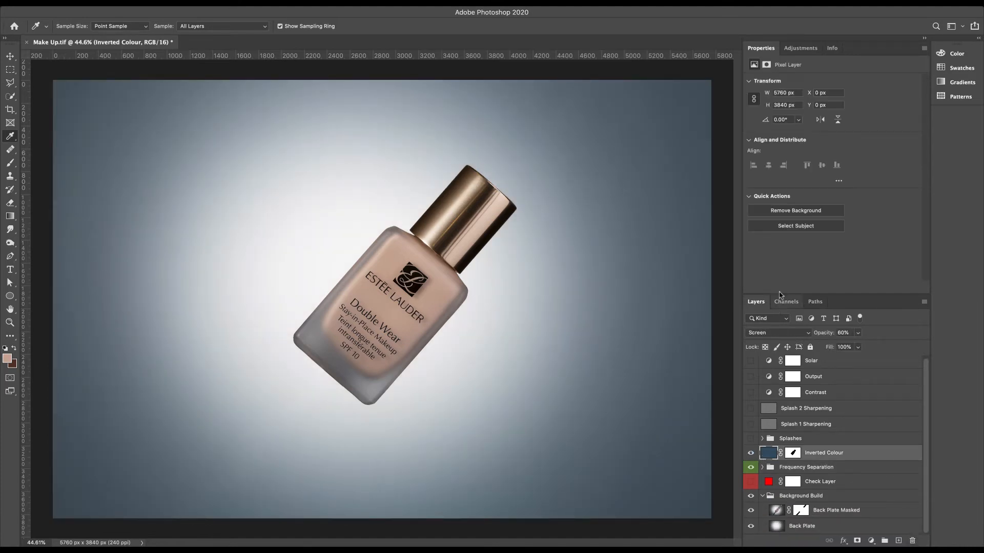
left_click(750, 453)
left_click(751, 454)
left_click(750, 454)
left_click(751, 454)
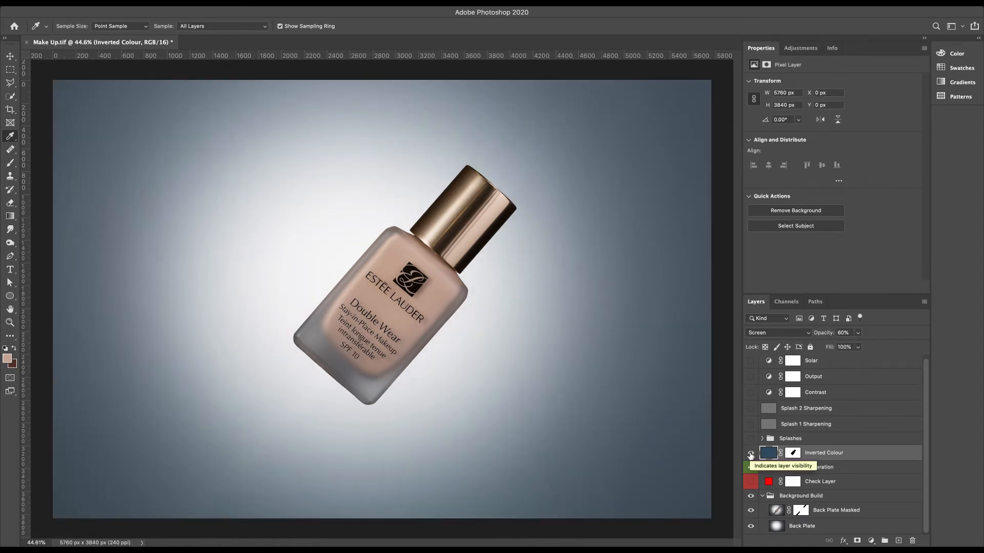
- Review the blending mode choices for Inverted Colour without changing its Screen mode, and compare the layer off and on again
left_click(791, 333)
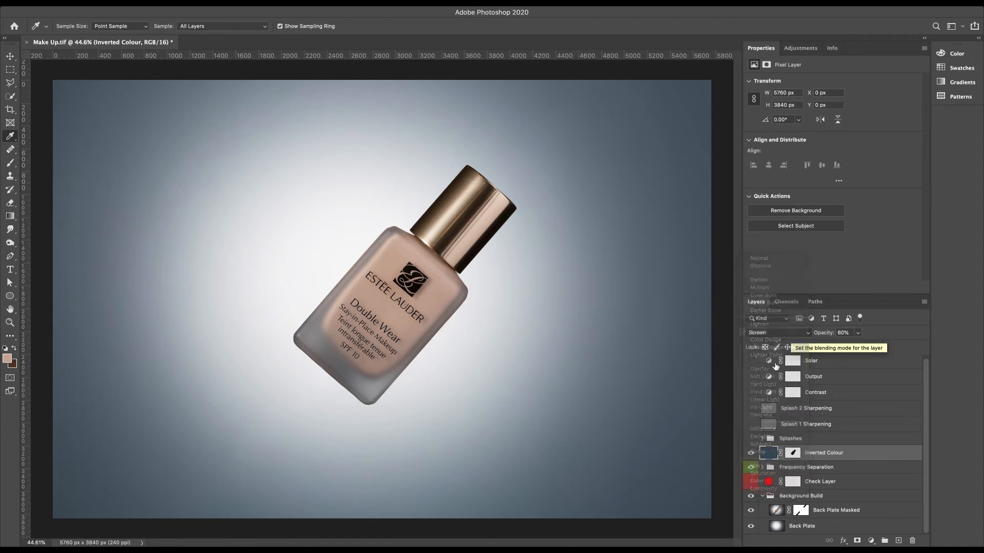
left_click(774, 333)
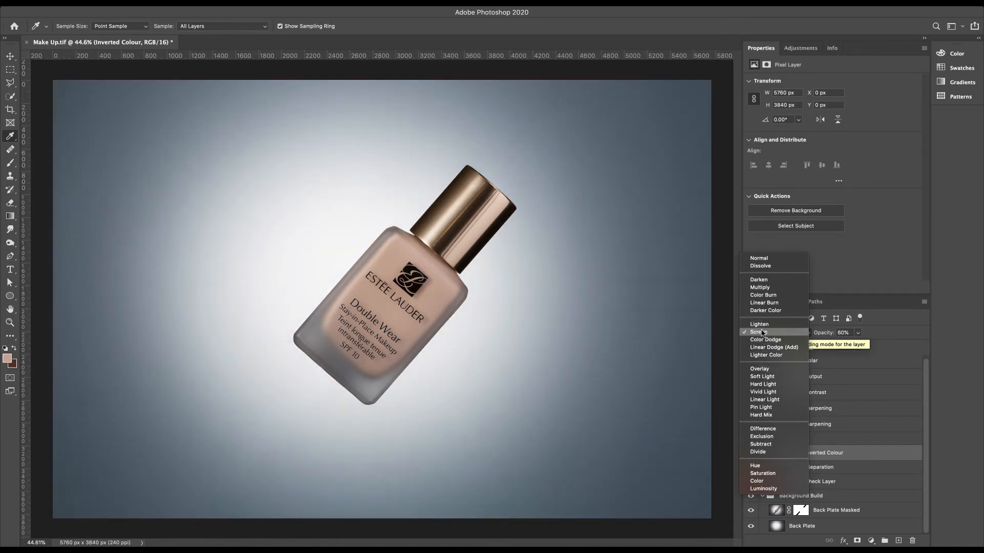
left_click(716, 336)
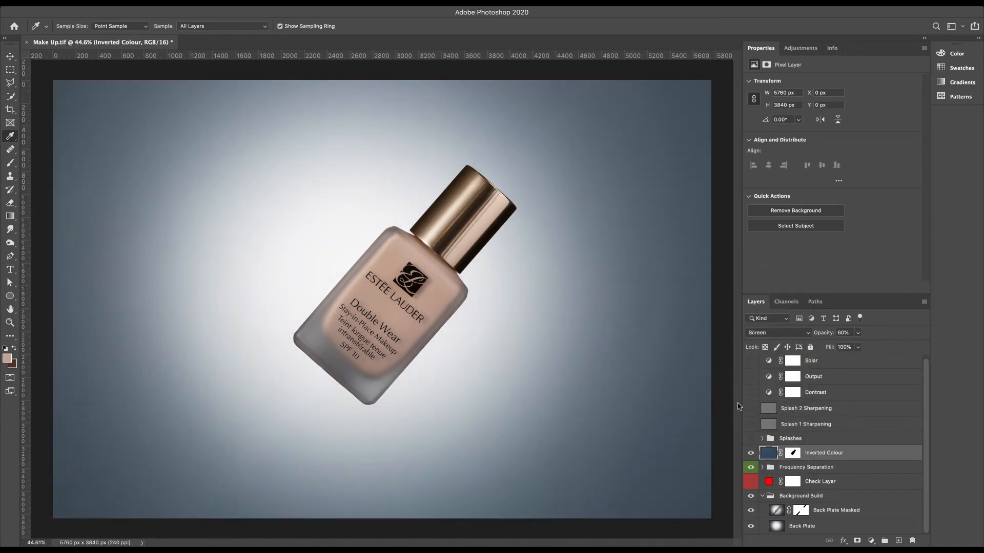
left_click(751, 453)
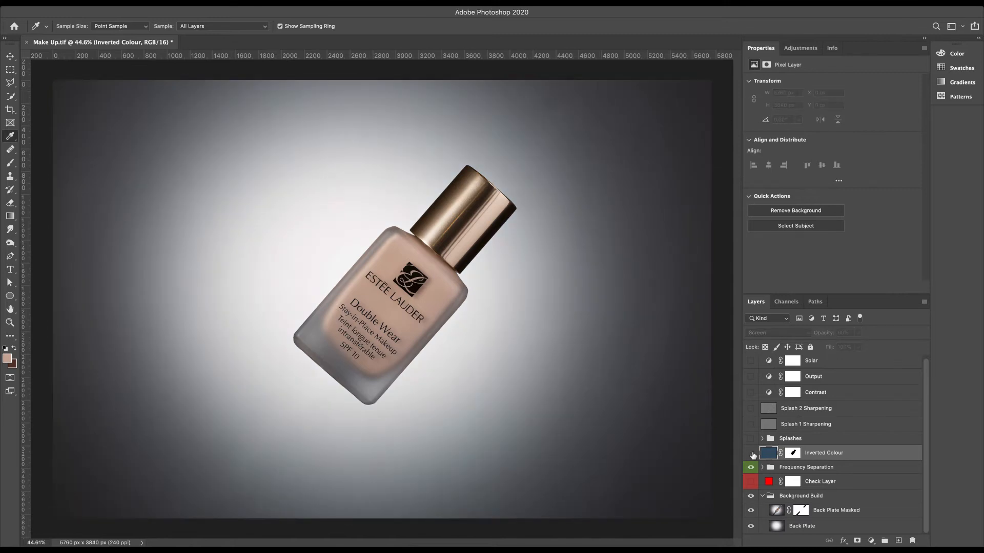
left_click(751, 452)
left_click(751, 453)
left_click(750, 454)
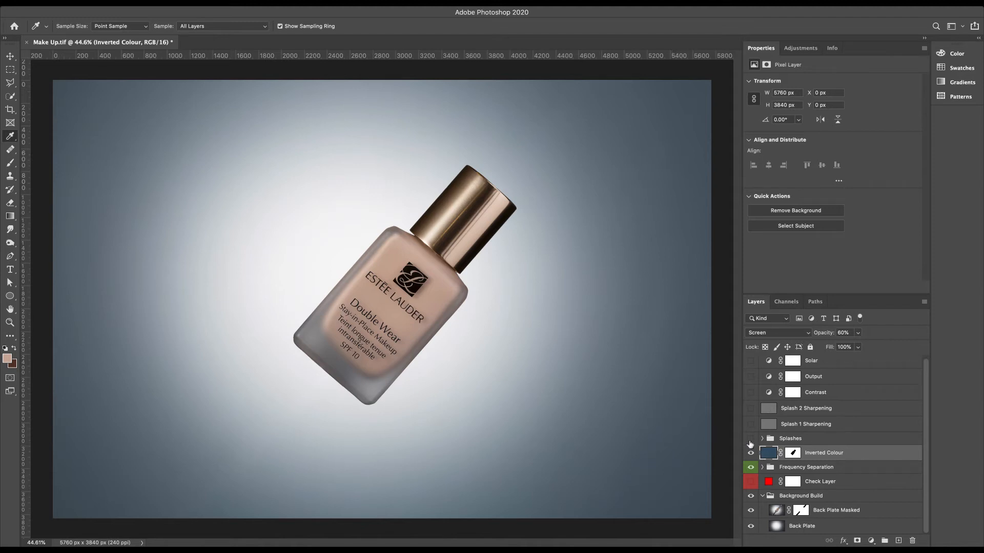
- Expand the Splashes and Splash 2 groups, disable the masks of the three Make Up layers, and make the splash groups visible
left_click(762, 439)
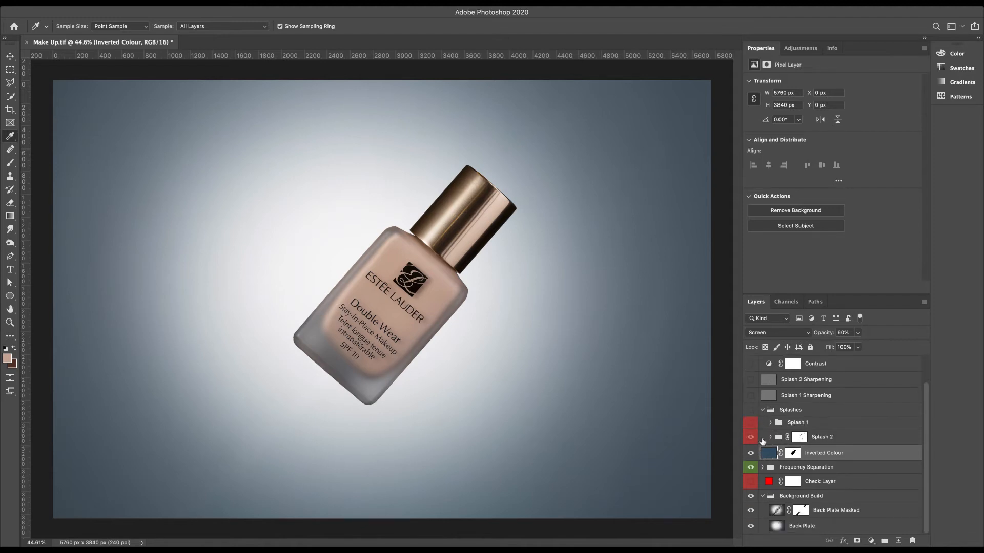
left_click(770, 437)
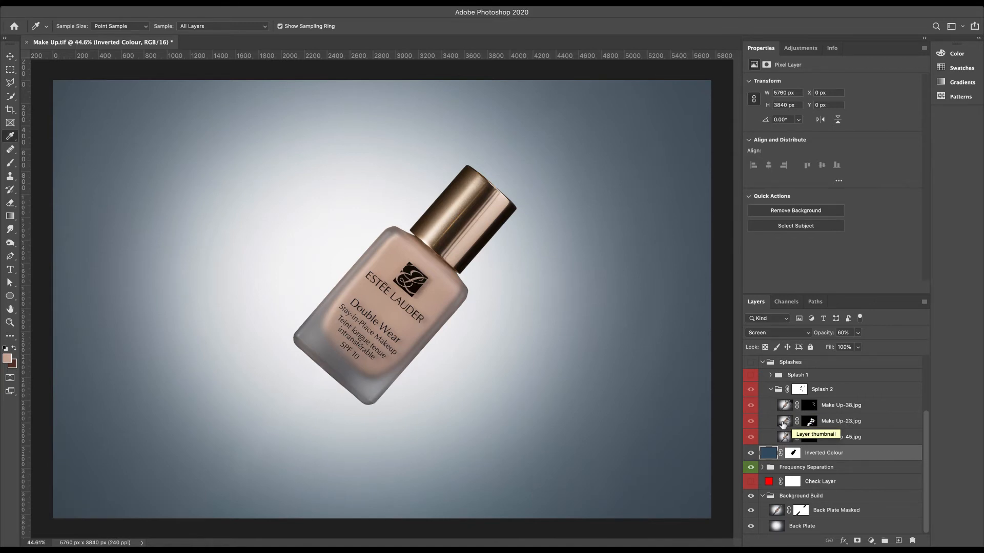
left_click(810, 406, "shift")
left_click(809, 421, "shift")
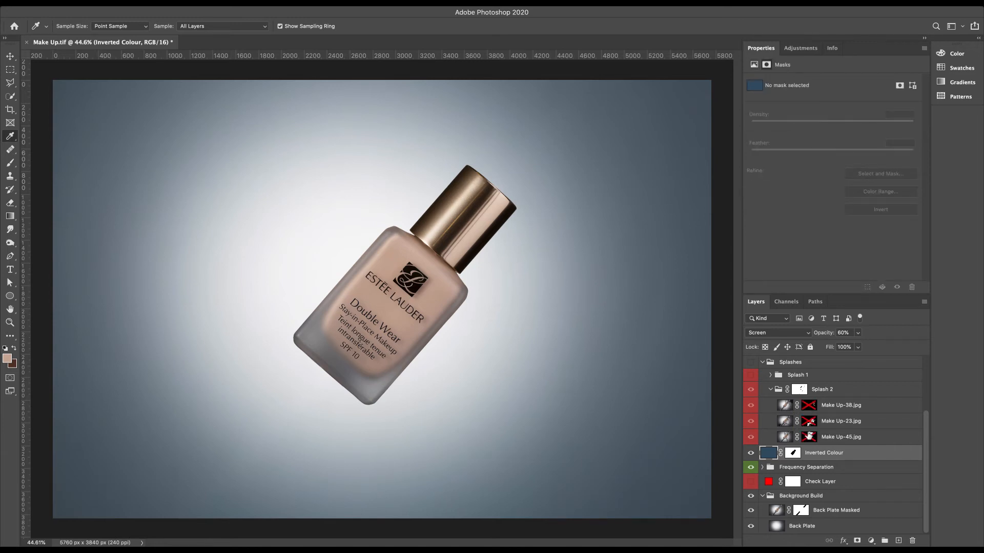
left_click(751, 390)
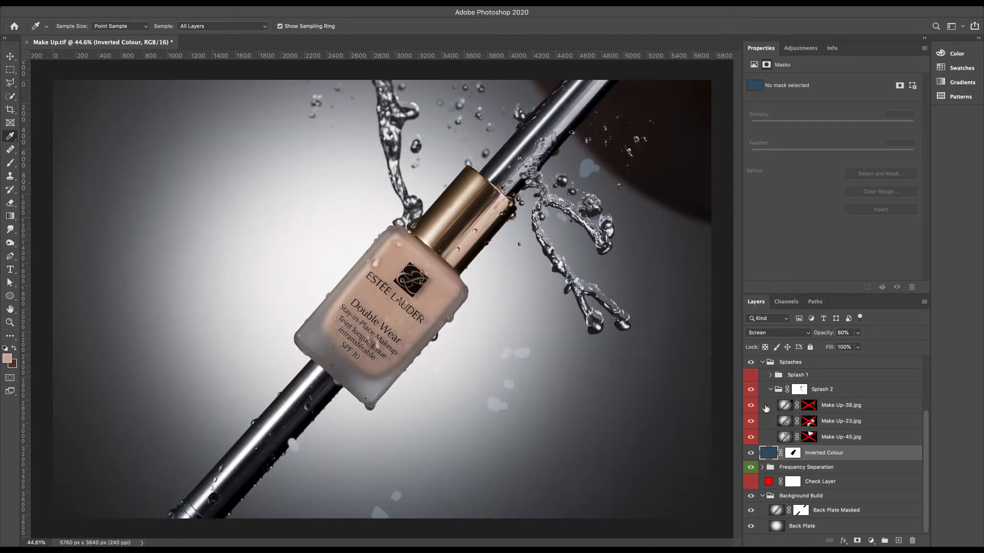
- Hide Make Up-38.jpg, Make Up-23.jpg and Make Up-45.jpg in turn to examine each unmasked splash plate, and show them all again
left_click(751, 405)
left_click(751, 421)
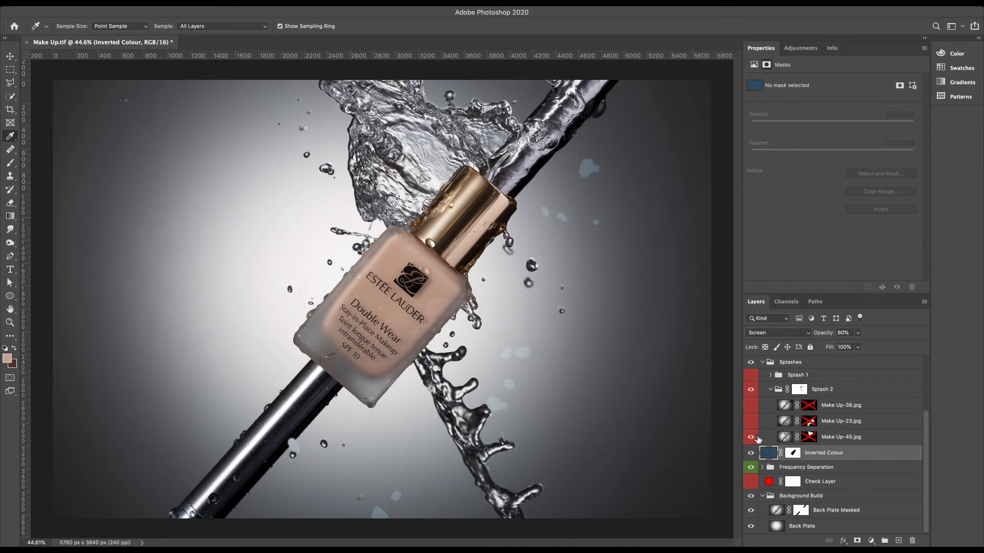
left_click(750, 437)
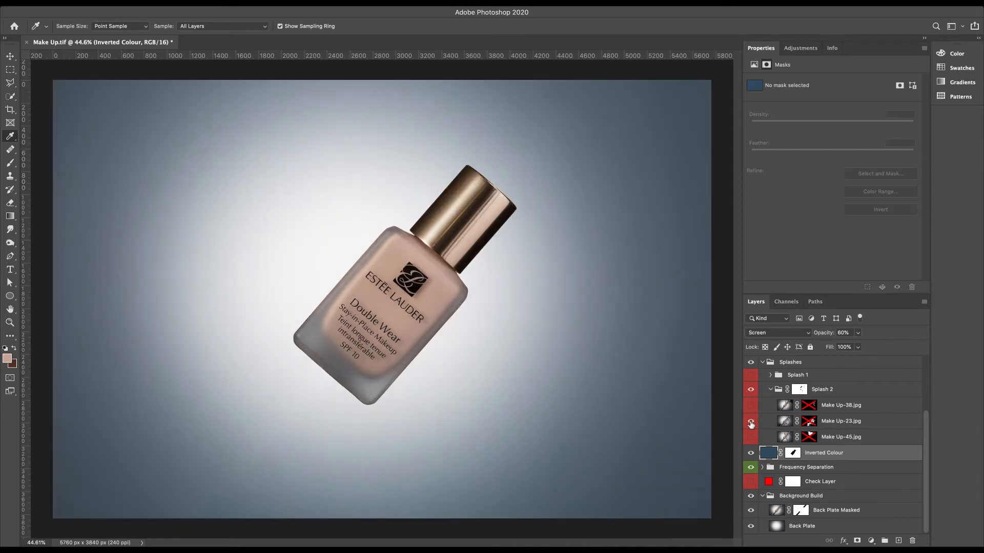
left_click(751, 422)
left_click(750, 405)
left_click(751, 437)
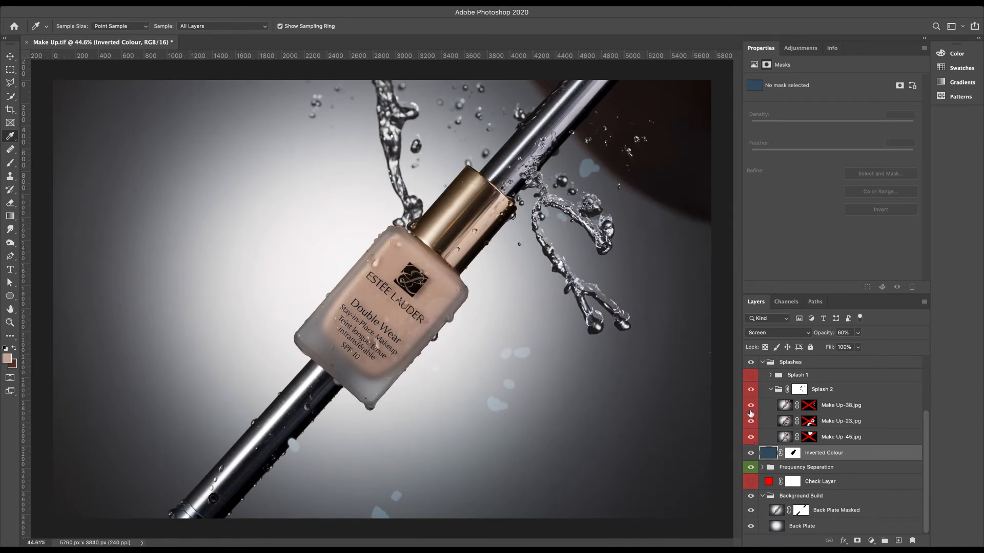
- Re-enable the layer masks on Make Up-38.jpg, Make Up-23.jpg and Make Up-45.jpg
left_click(809, 406, "shift")
left_click(810, 423, "shift")
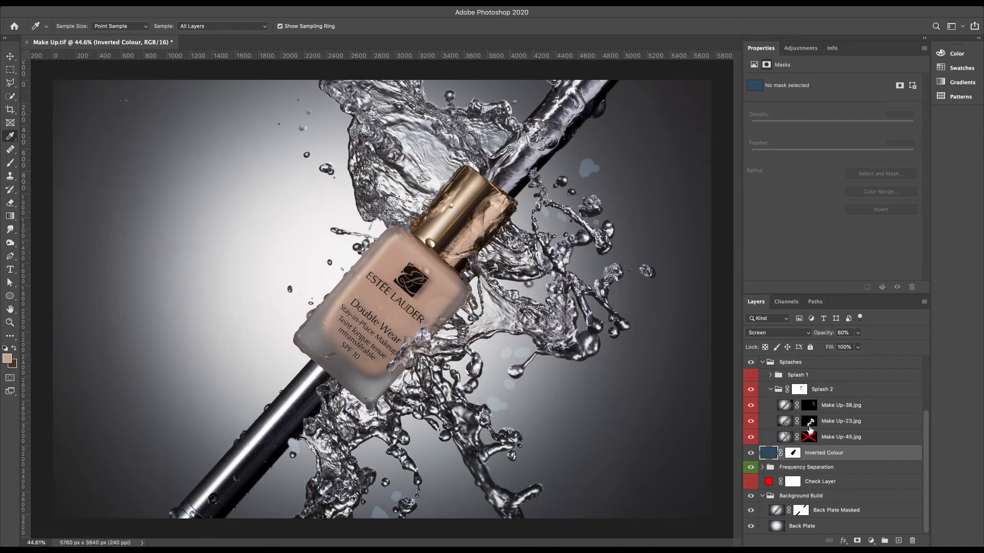
left_click(810, 437, "shift")
- Isolate the Make Up-23.jpg splash in Splash 2 and examine its mask alone, the unmasked plate and the masked result
left_click(809, 422, "alt")
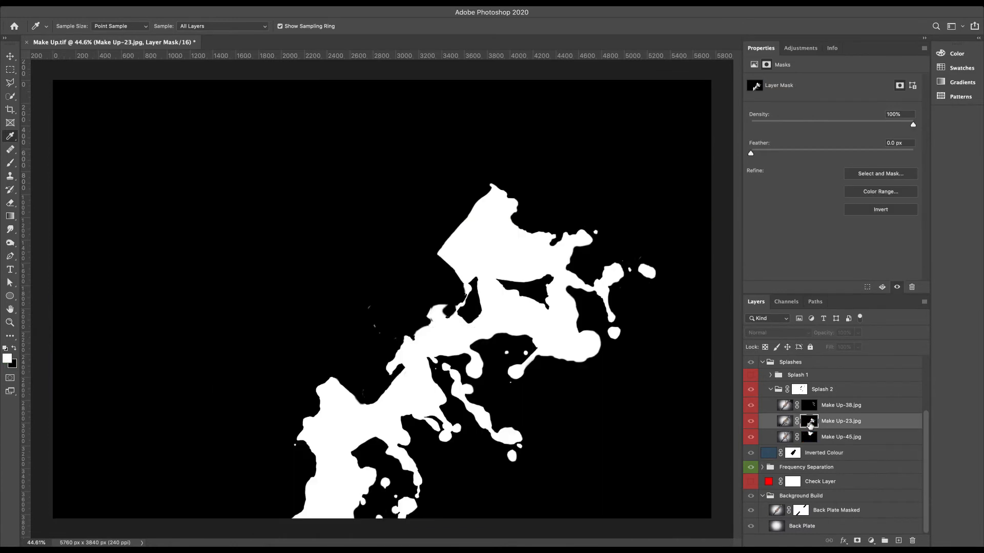
left_click(810, 424, "alt")
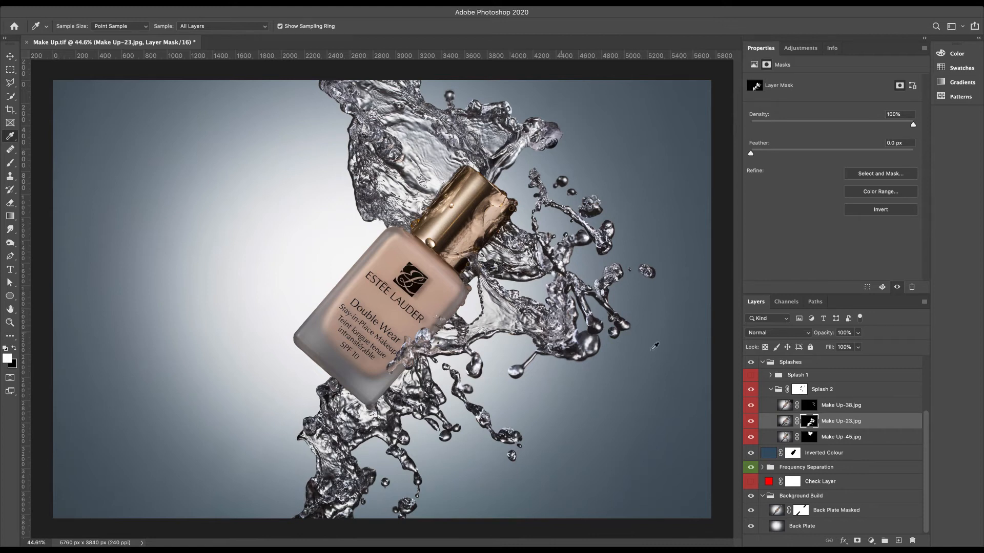
left_click(751, 405)
left_click(751, 438)
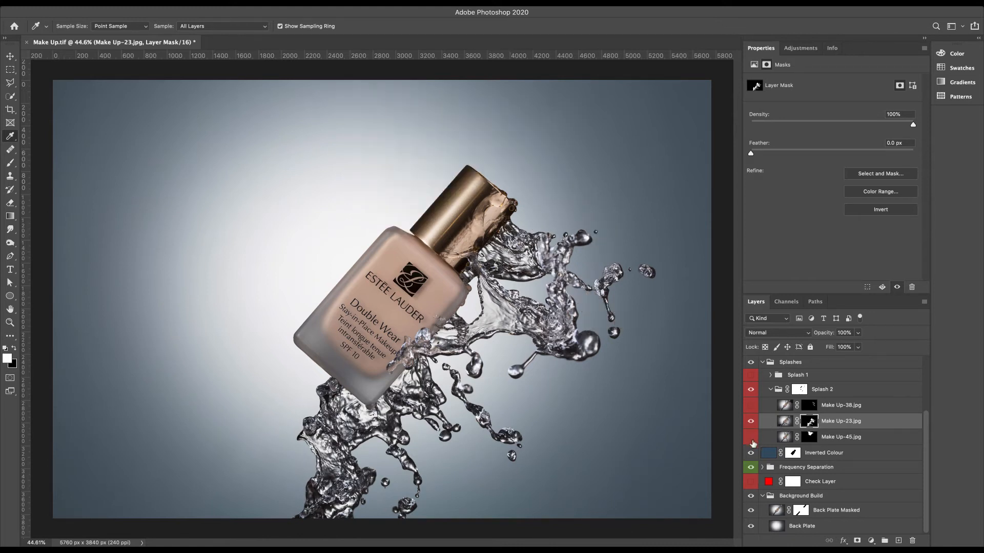
left_click(809, 423, "alt")
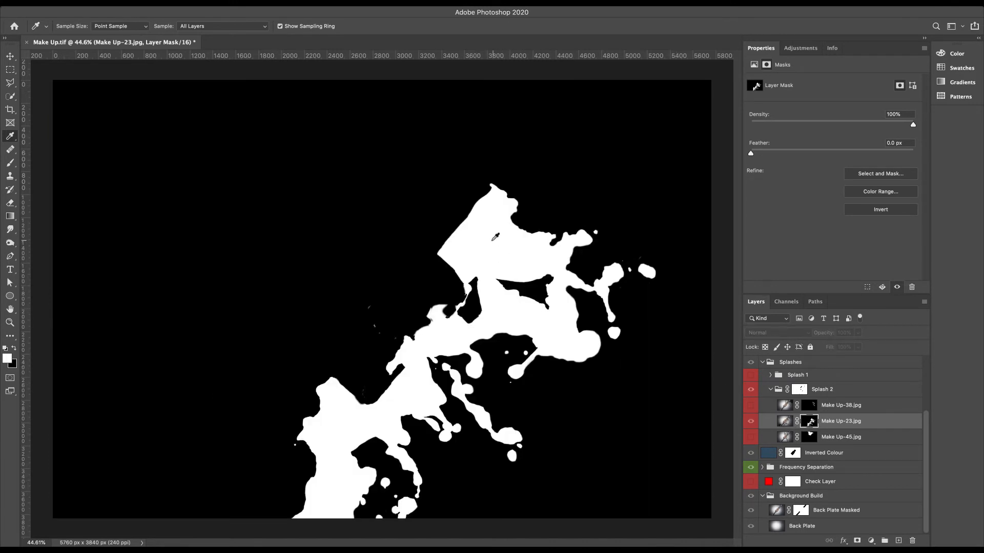
left_click(809, 423, "alt")
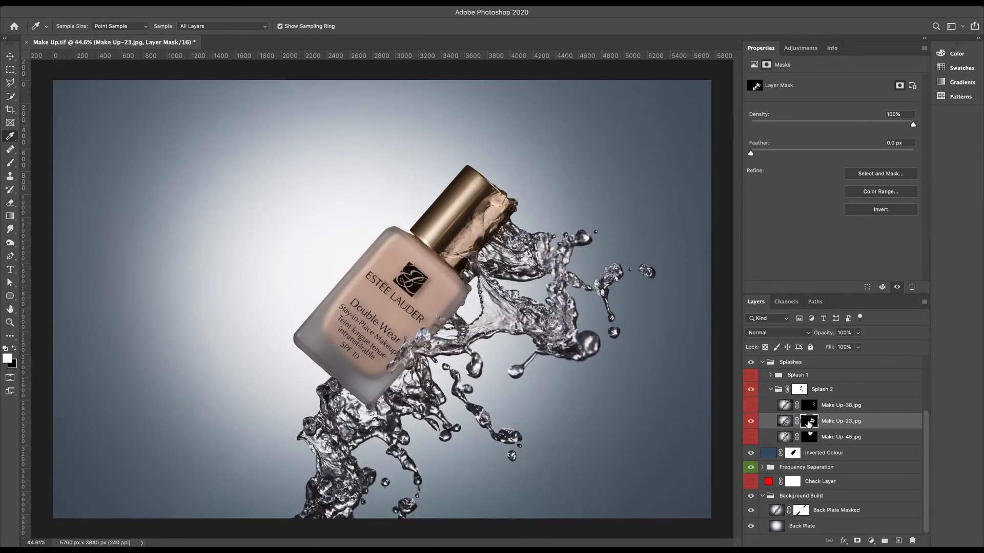
left_click(809, 424, "shift")
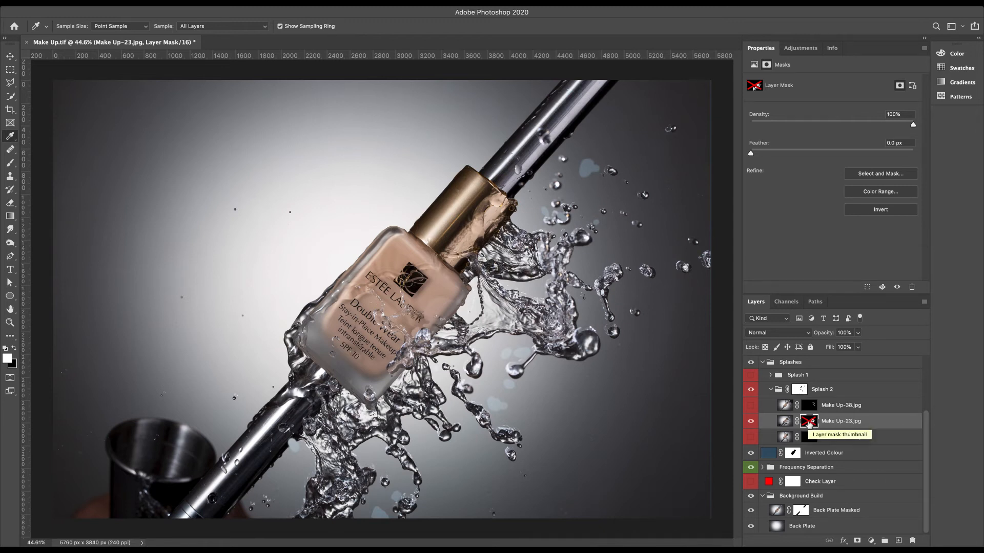
left_click(809, 424, "alt")
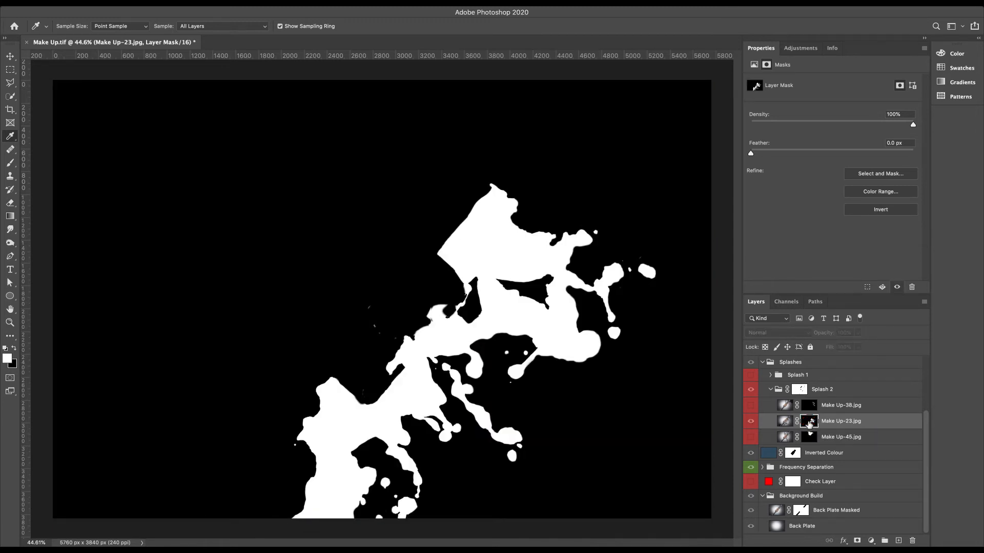
left_click(785, 422)
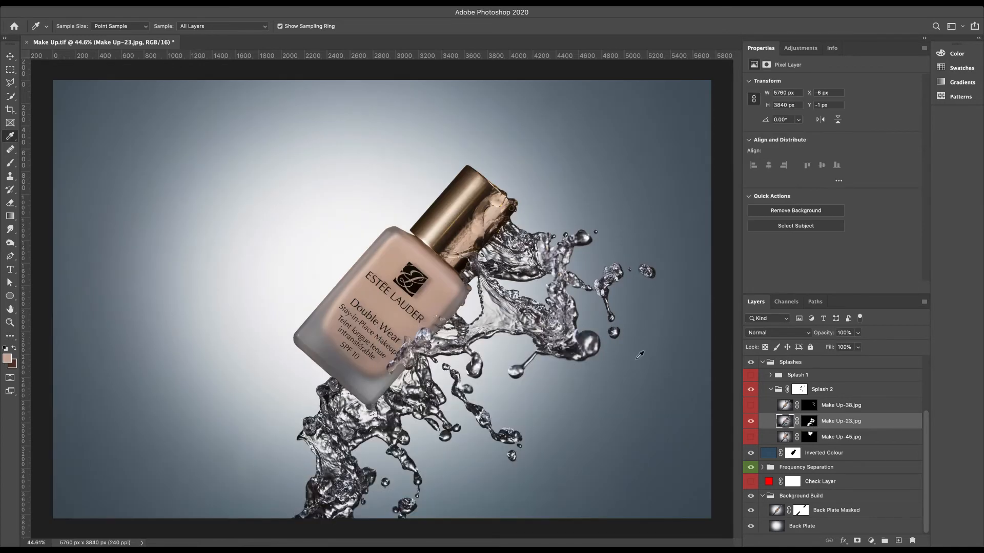
- Compare the Make Up-23.jpg splash off and on, and bring back Make Up-45.jpg, checking it off and on too
left_click(751, 421)
left_click(751, 422)
left_click(751, 422)
left_click(751, 422)
left_click(751, 437)
left_click(751, 437)
left_click(751, 437)
- Show the Make Up-38.jpg splash again and compare the composite with that layer off and on
left_click(751, 406)
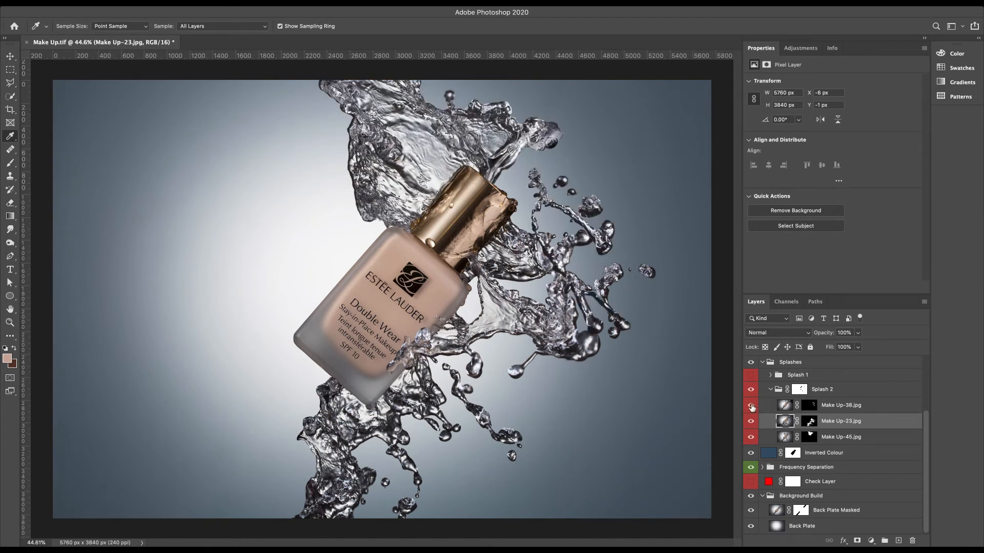
left_click(751, 406)
left_click(751, 406)
left_click(751, 405)
left_click(751, 405)
left_click(751, 406)
left_click(751, 406)
- Collapse the Splash 2 group and hide it, leaving the Splash 1 group visible and selected
left_click(770, 390)
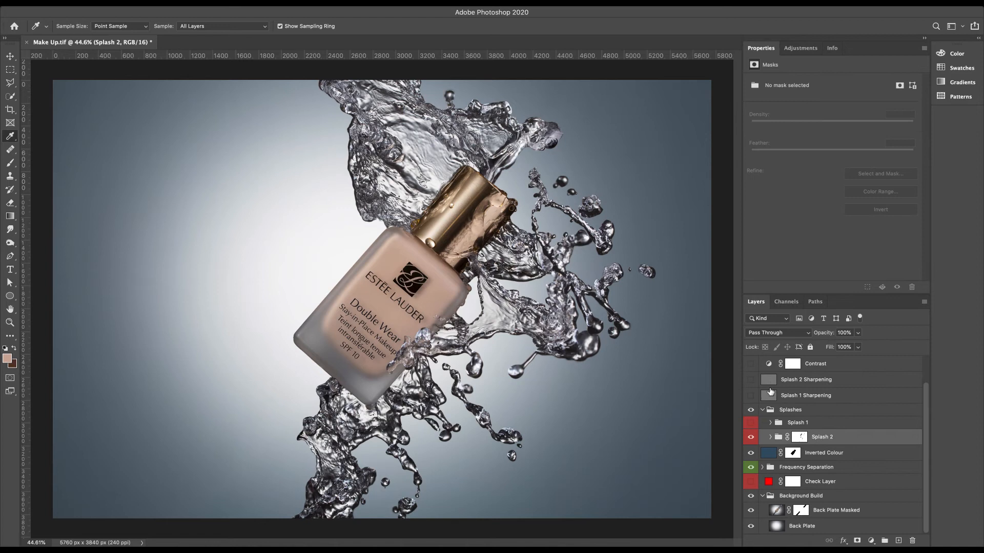
left_click(750, 423)
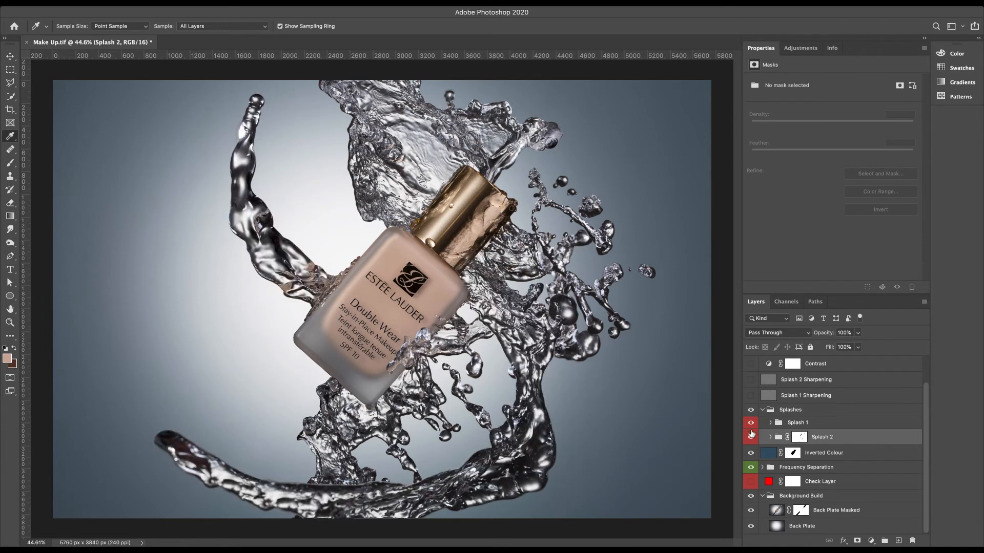
left_click(750, 437)
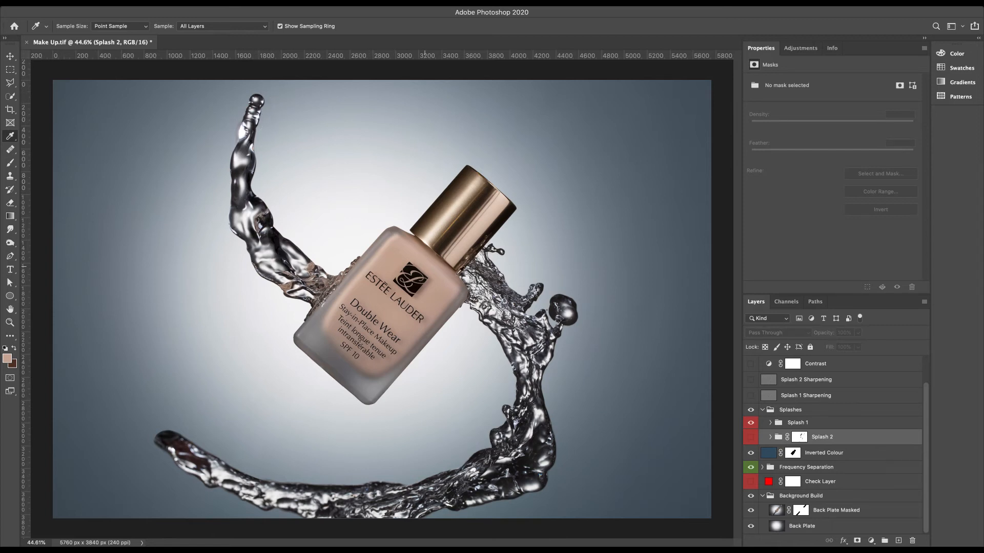
left_click(788, 423)
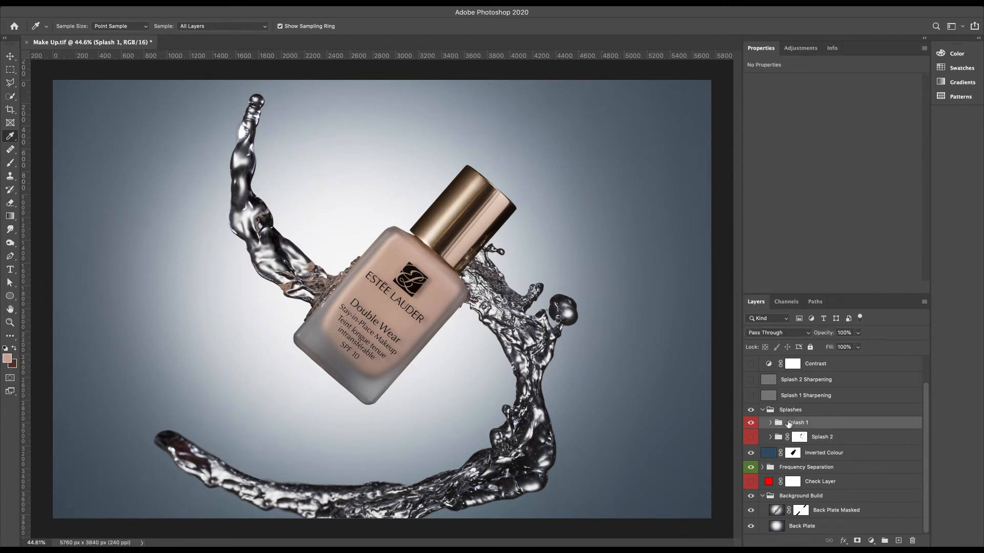
- Show the Splash 1 Sharpening layer, magnify the bottle label and splash for inspection, and select that layer
left_click(750, 397)
key("ctrl+plus")
scroll(446, 344, "down", 3)
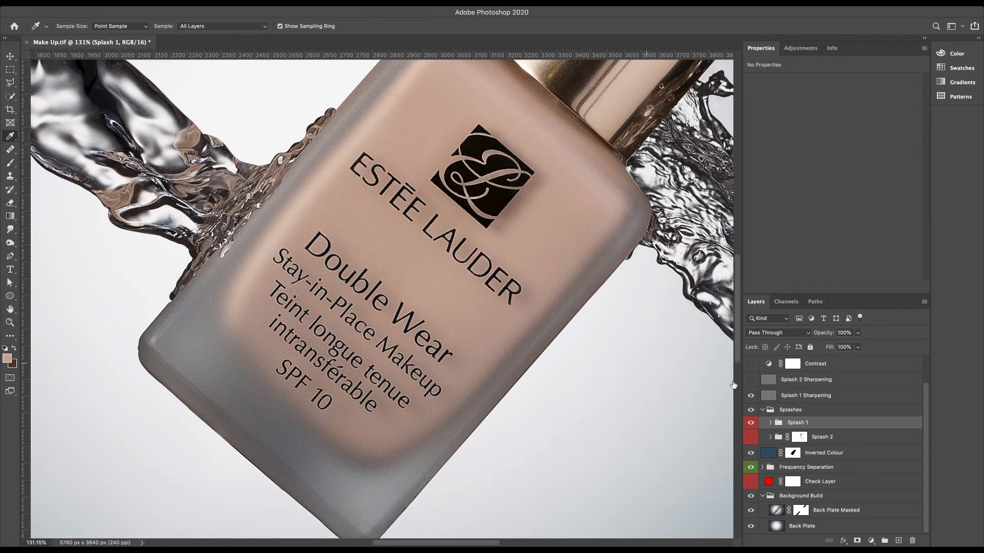
left_click(773, 396)
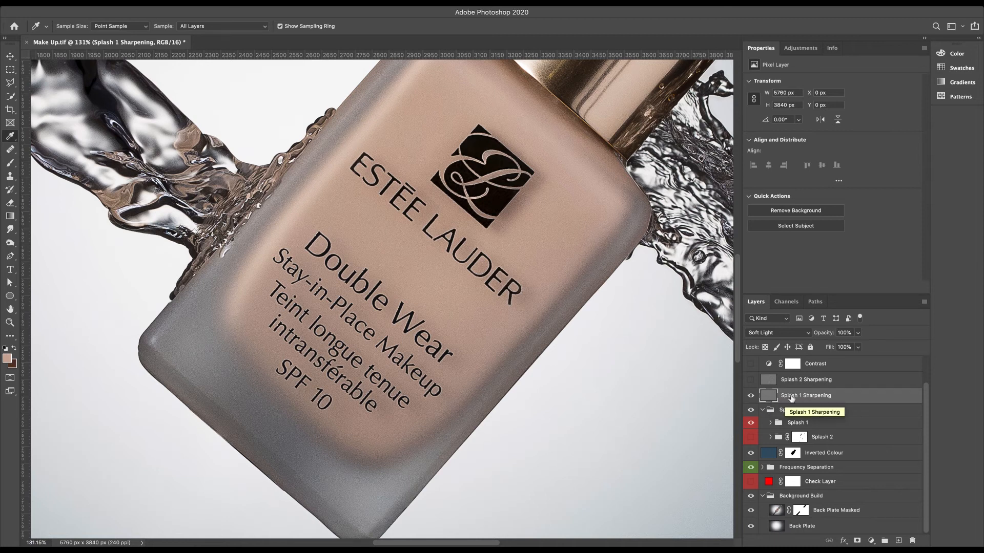
- View the Splash 1 Sharpening layer on its own, and bring all the other visible layers back
left_click(751, 397, "alt")
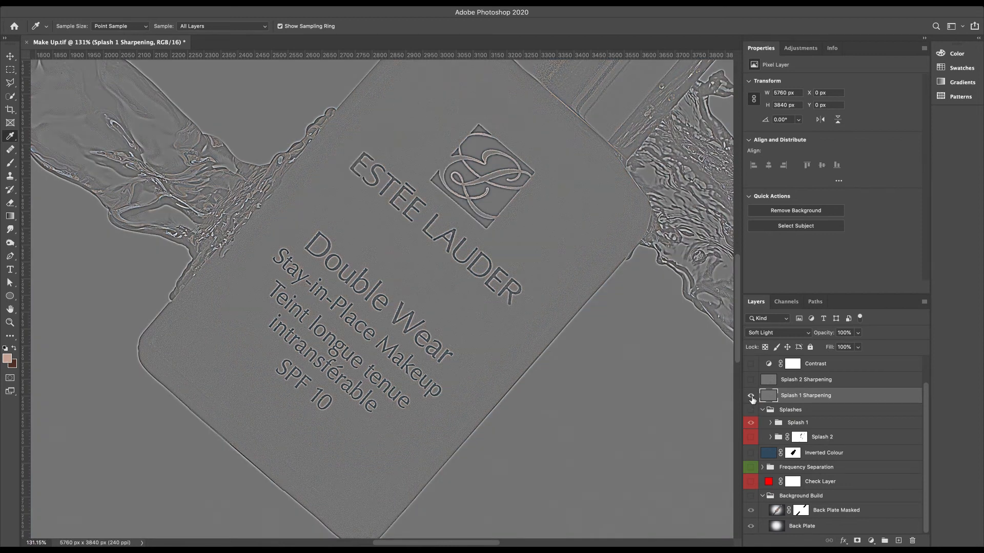
left_click(751, 396, "alt")
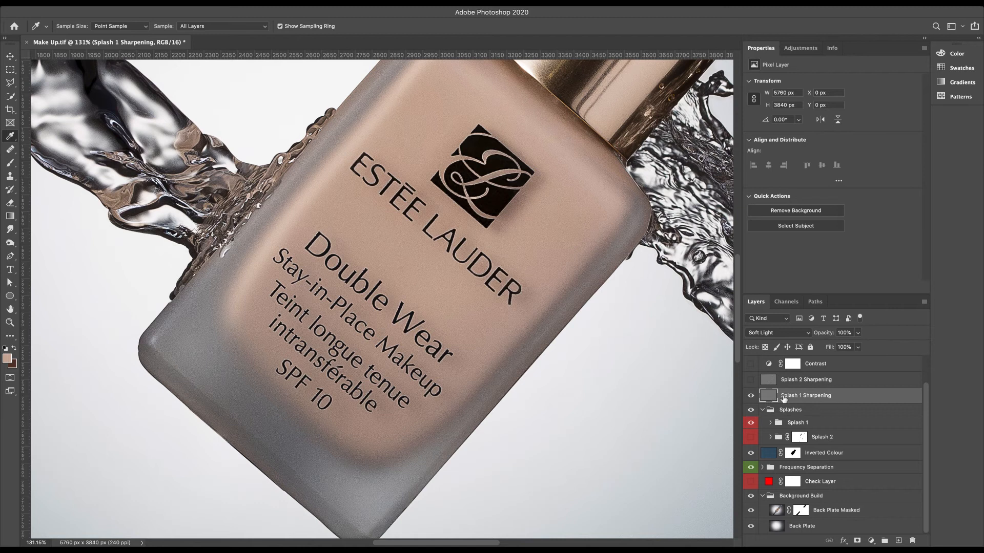
- Stamp all visible layers into a new layer directly above the Splashes group, and isolate it briefly for viewing
left_click(820, 409)
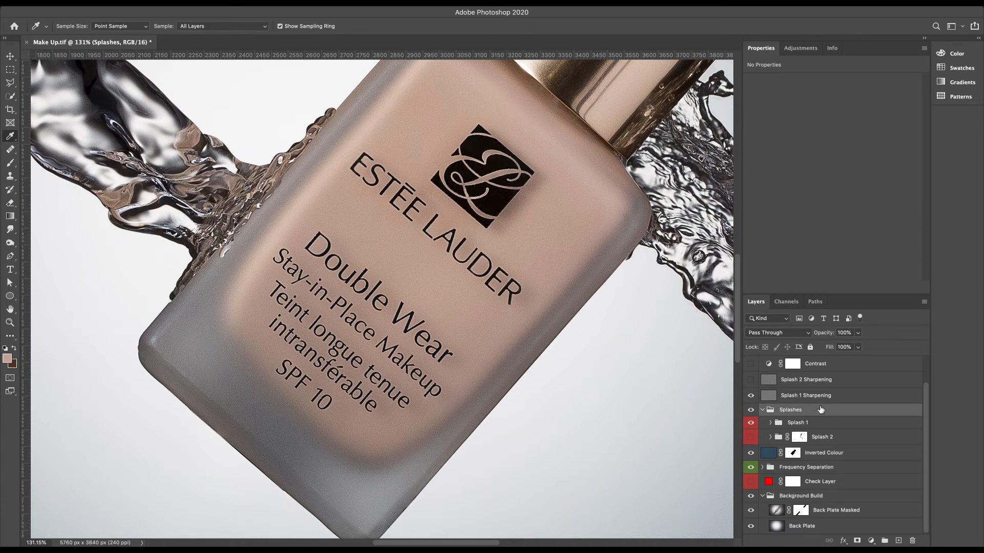
key("ctrl+alt+shift+e")
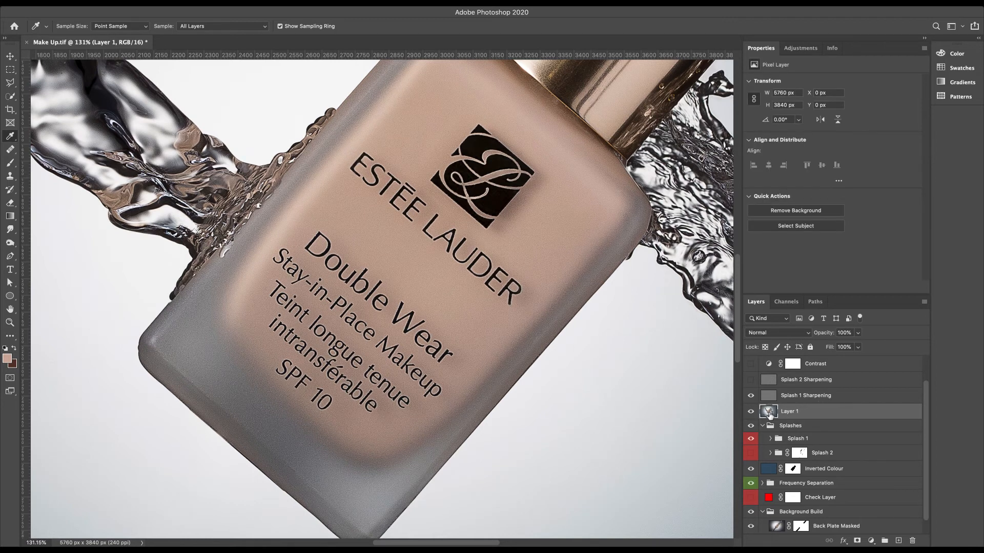
left_click(751, 413, "alt")
left_click(751, 412, "alt")
- Preview the High Pass filter on the stamped layer, raising the radius to 6.8 pixels, and cancel it
left_click(77, 3)
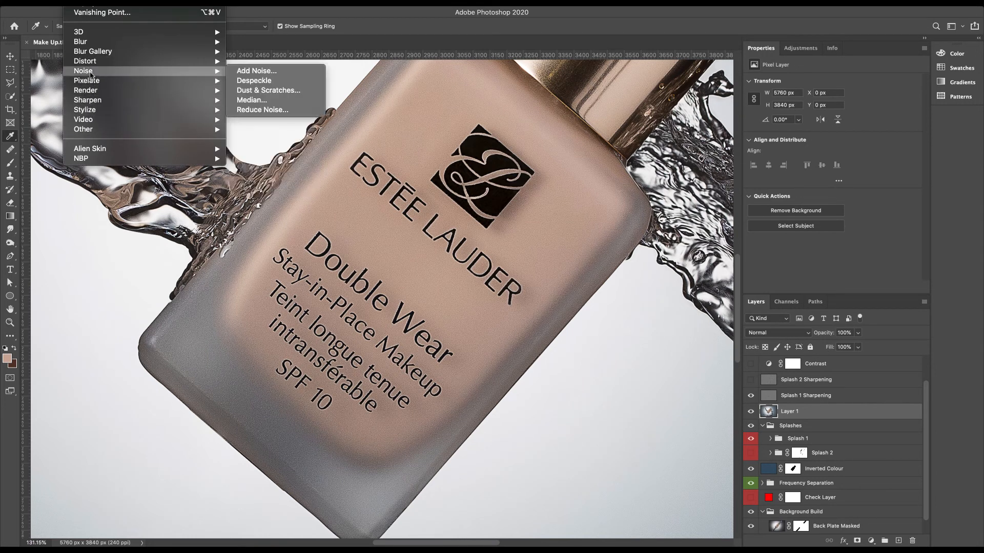
mouse_move(84, 129)
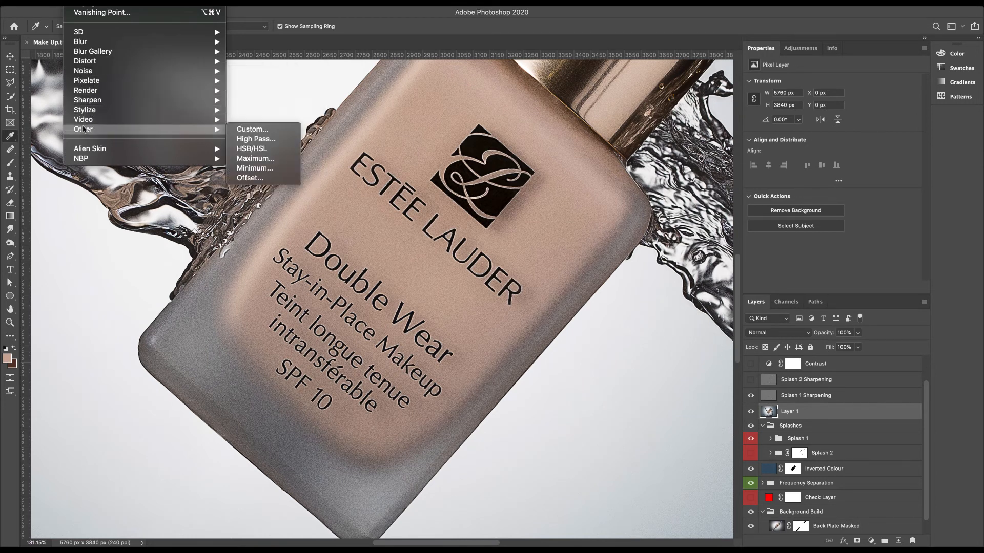
left_click(251, 139)
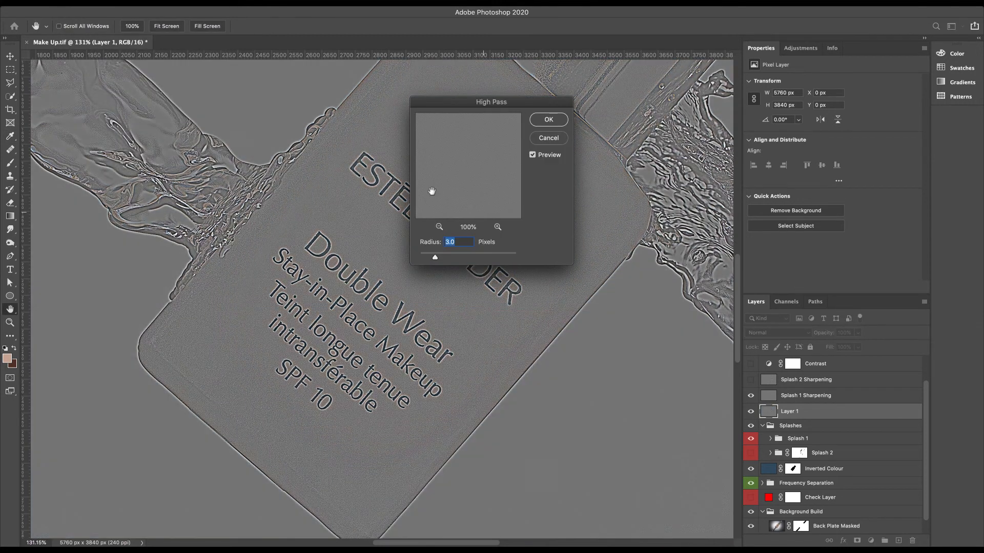
left_click_drag(434, 258, 432, 259)
left_click_drag(433, 260, 451, 262)
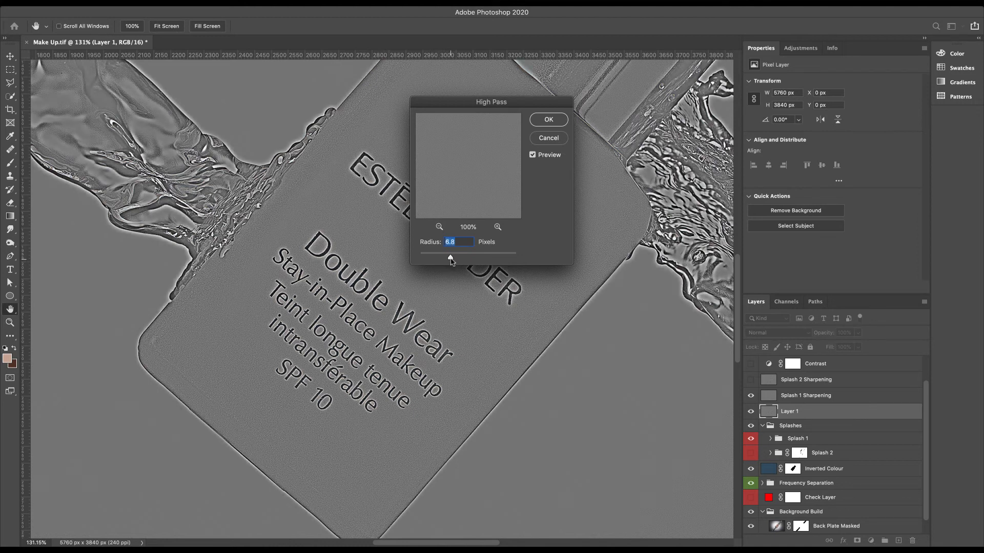
left_click(549, 138)
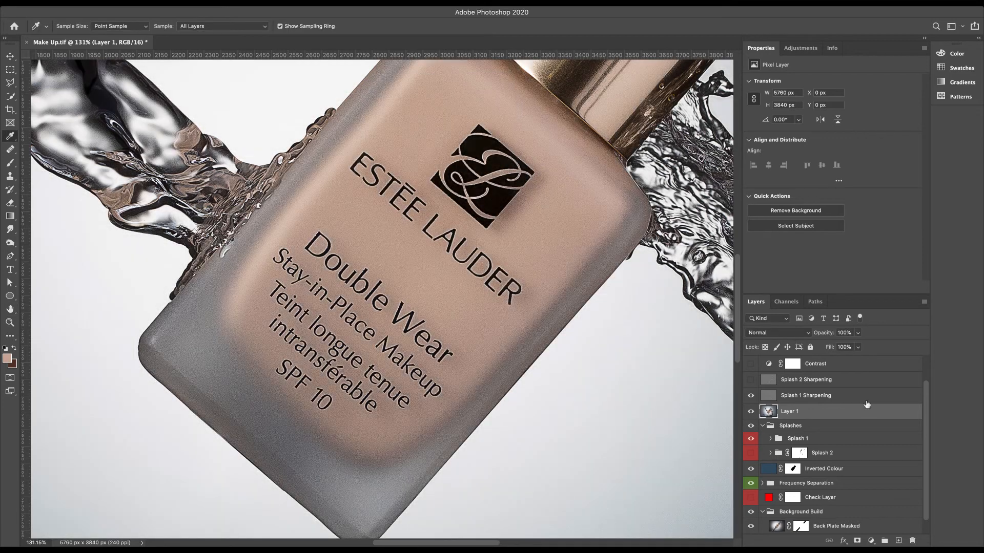
- Delete the stamped layer above the Splashes group
left_click(911, 541)
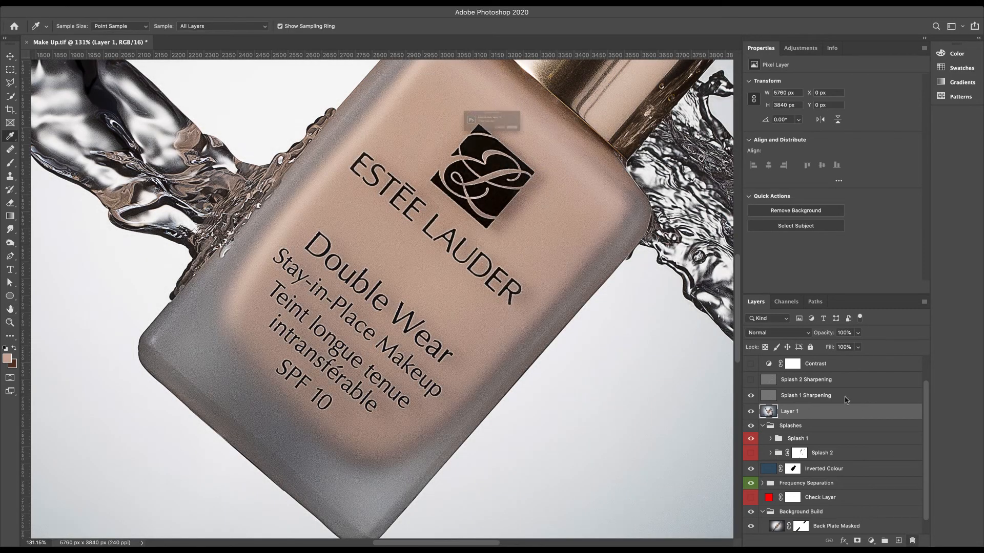
left_click(570, 145)
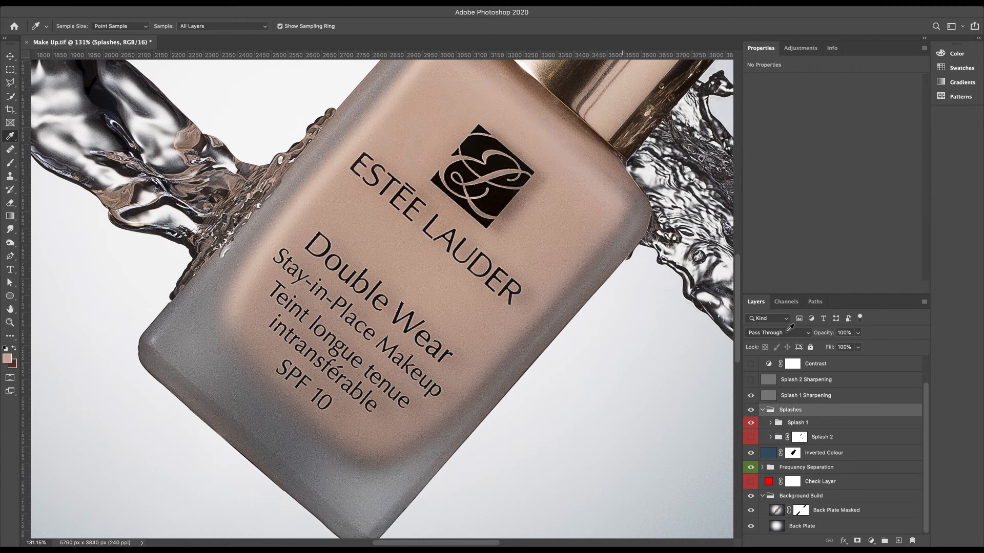
- Try the Overlay blend mode on the Splash 1 Sharpening layer and set it back to Soft Light
left_click(769, 396)
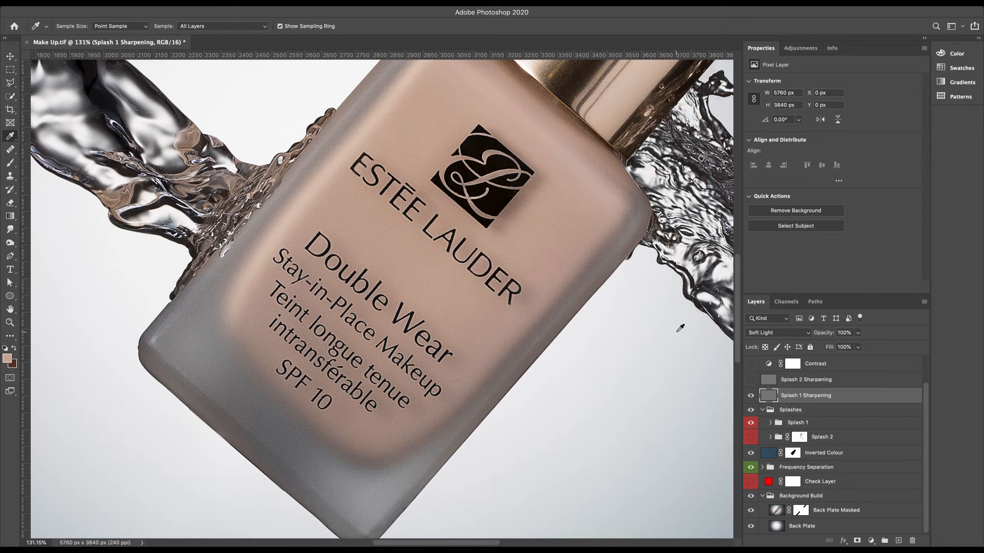
left_click(751, 397)
left_click(759, 334)
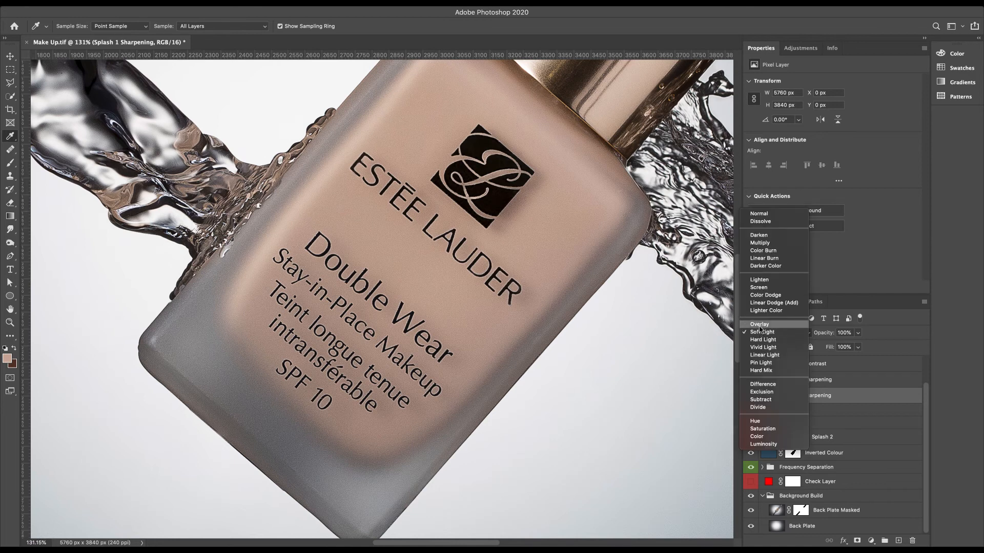
left_click(759, 326)
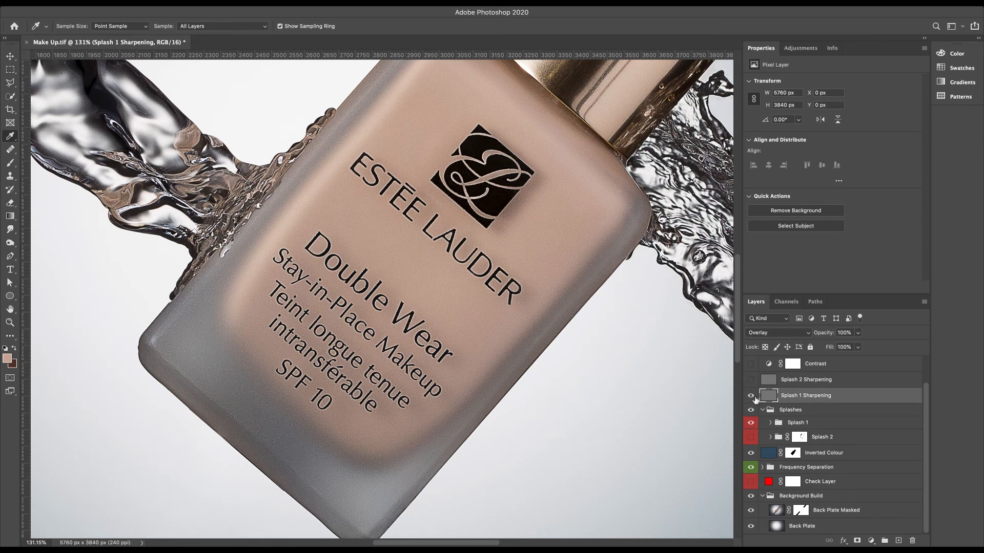
left_click(779, 336)
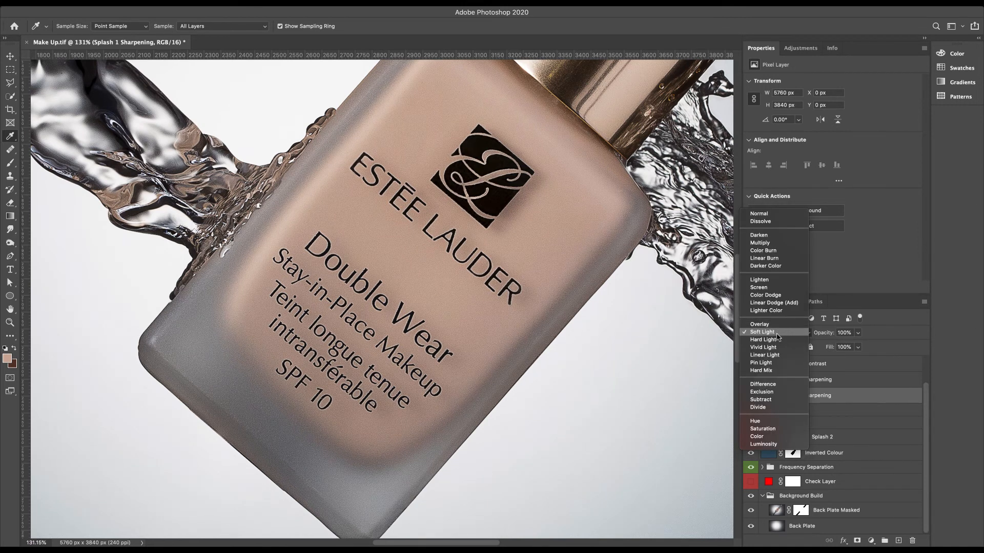
left_click(778, 336)
- Compare the bottle label with the Splash 1 Sharpening layer off and on
left_click(751, 397)
left_click(750, 396)
left_click(751, 397)
left_click(751, 397)
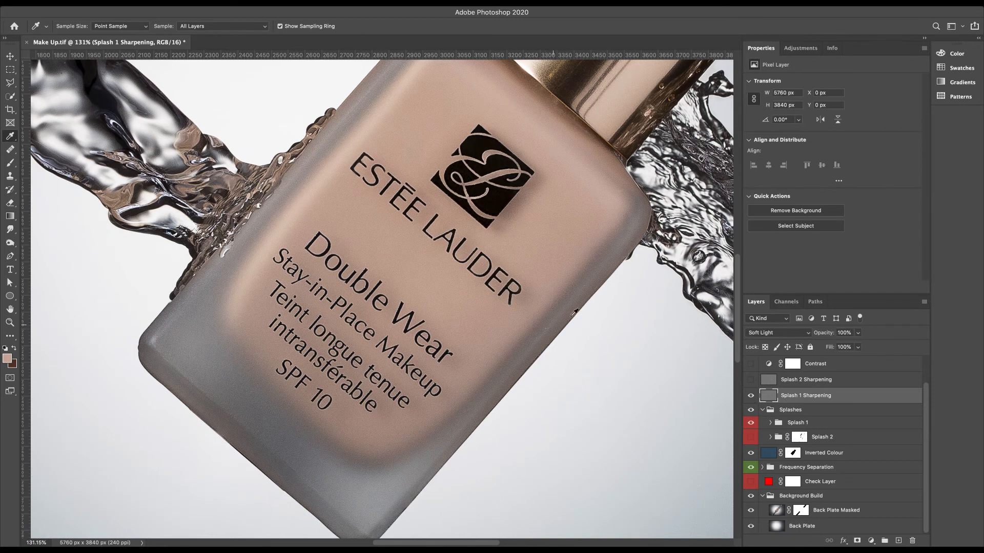
- Compare the splash beside the bottle cap with the Splash 1 Sharpening layer off and on, and review the whole composite
left_click_drag(689, 217, 537, 259)
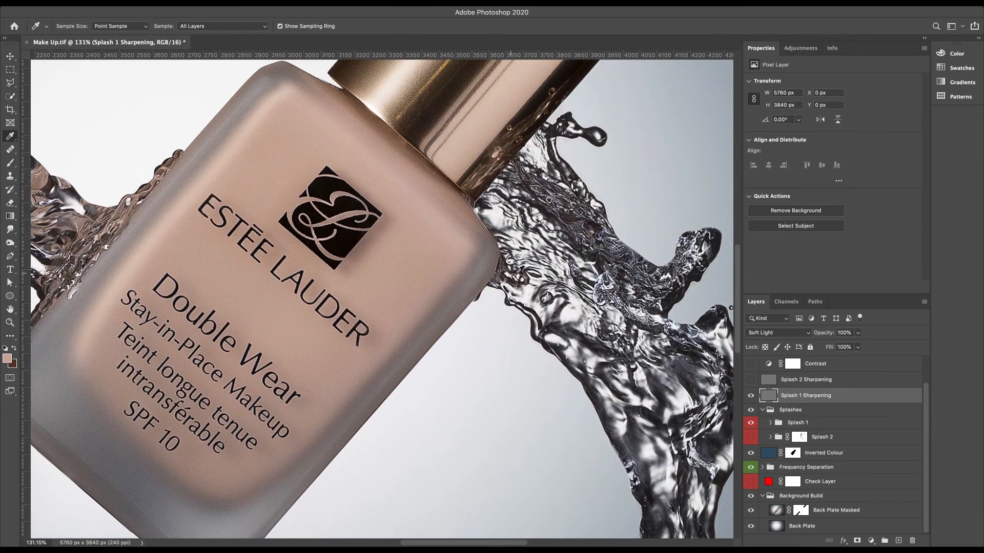
left_click(751, 396)
left_click(751, 396)
left_click(751, 397)
left_click(751, 397)
left_click(751, 397)
left_click(751, 397)
left_click(751, 397)
left_click(751, 396)
scroll(535, 293, "down", 5)
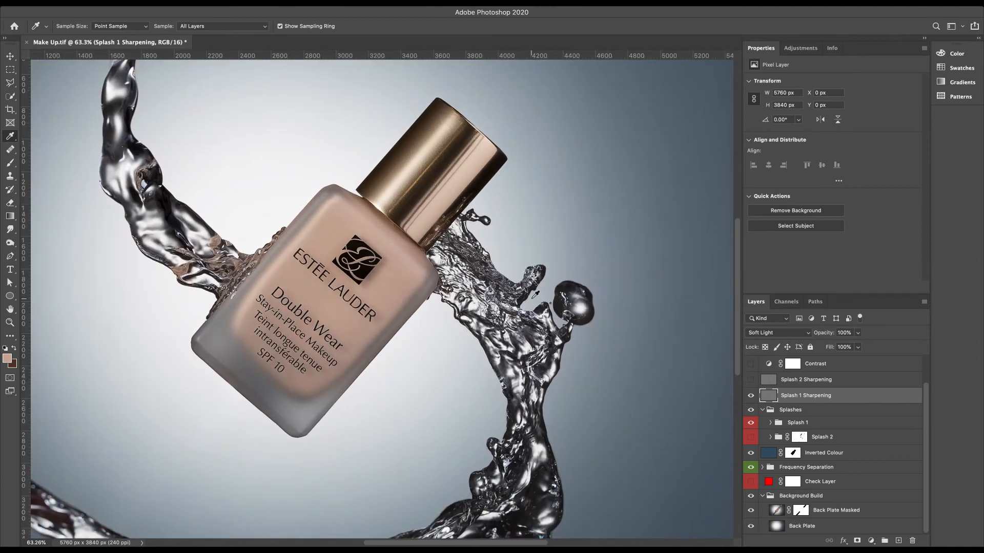
scroll(536, 294, "down", 2)
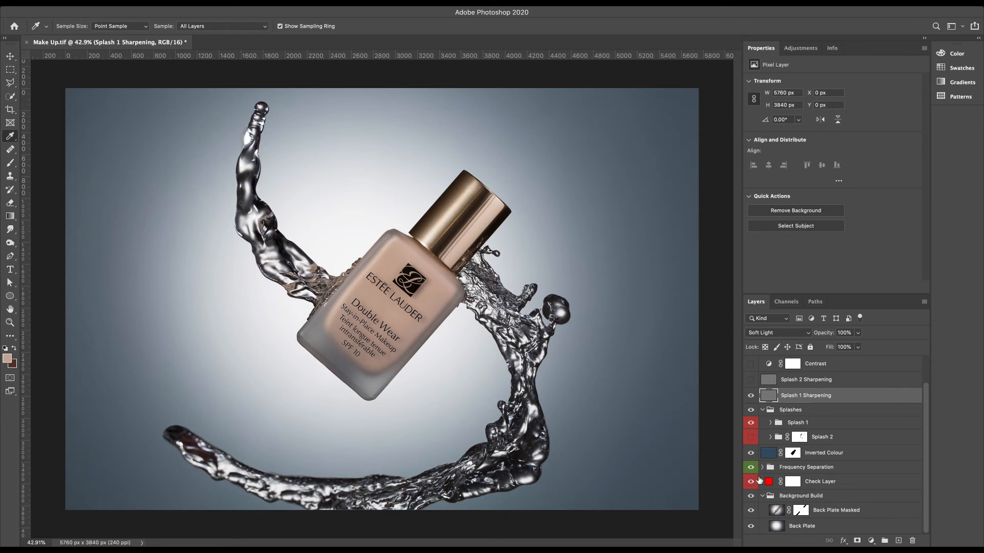
- Move the red Check Layer above Inverted Colour and view the Splash 1 and Splash 2 cutouts against it separately
left_click_drag(828, 484, 829, 451)
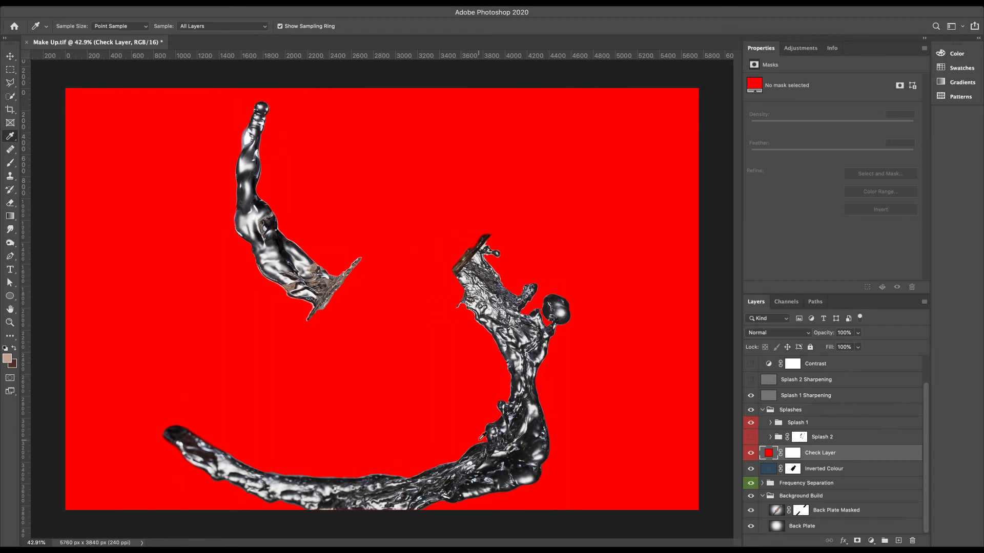
left_click(751, 422)
left_click(751, 437)
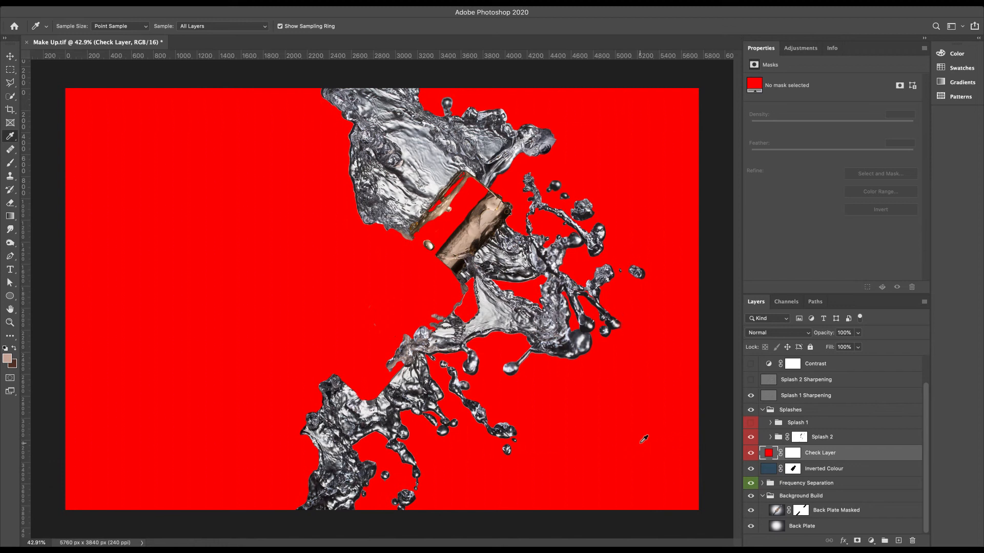
left_click(751, 437)
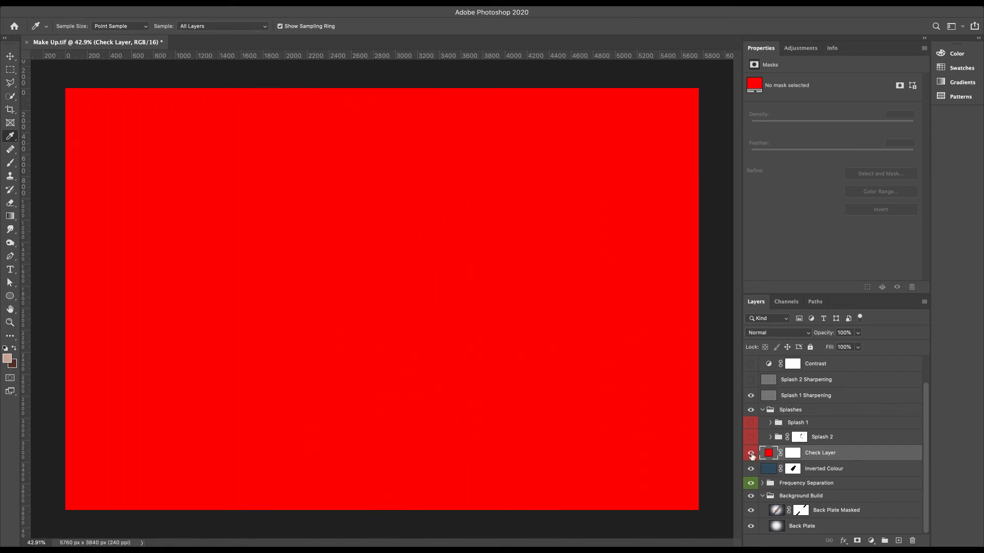
- Compare the image with the red Check Layer off and on, and delete that layer
left_click(751, 453)
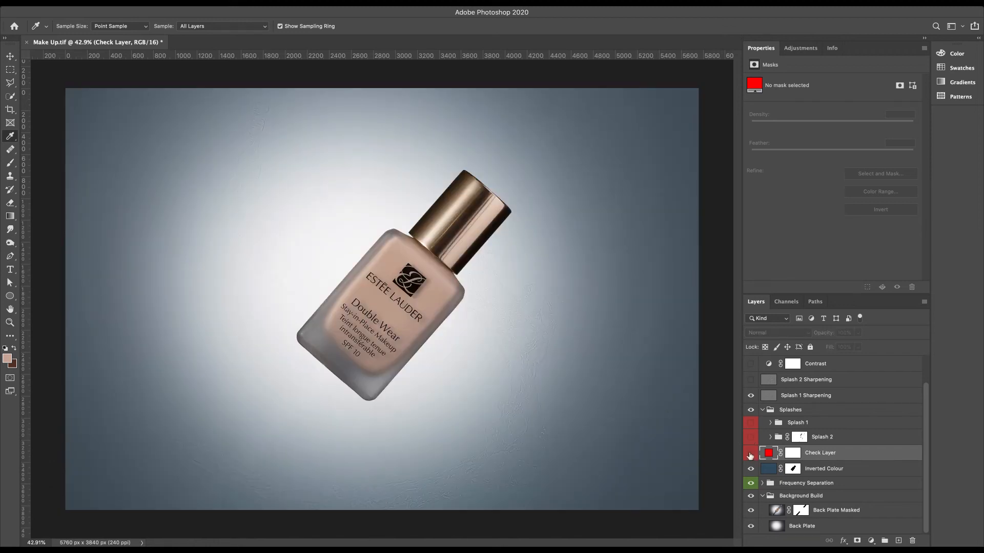
left_click(750, 454)
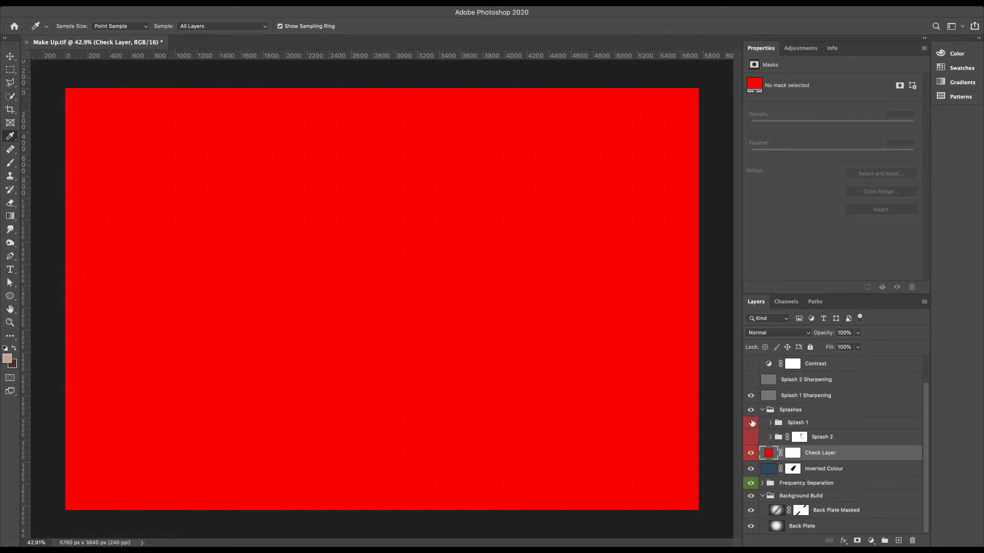
left_click(911, 541)
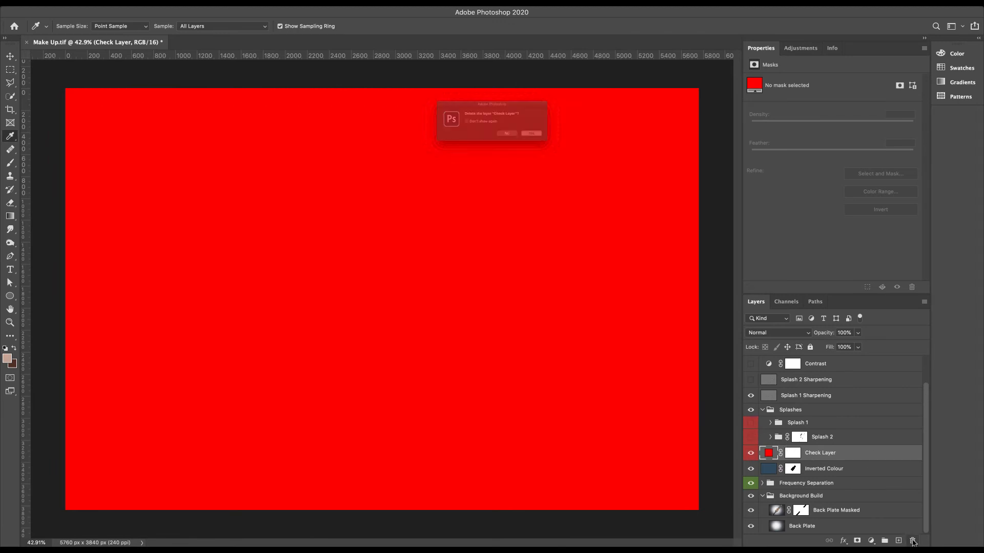
left_click(568, 146)
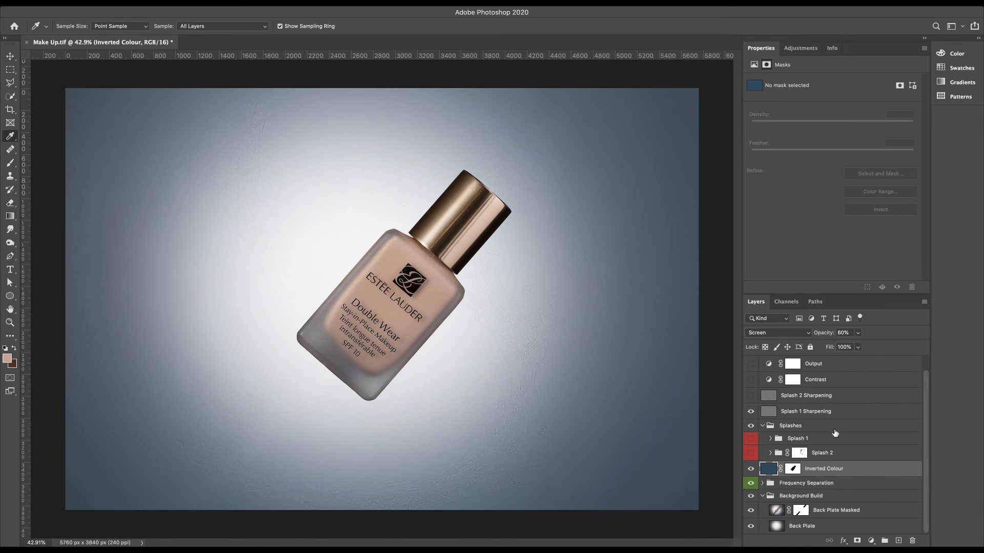
- Show the Splash 2 group and compare the composite with the Solar curves layer on and off
left_click(751, 453)
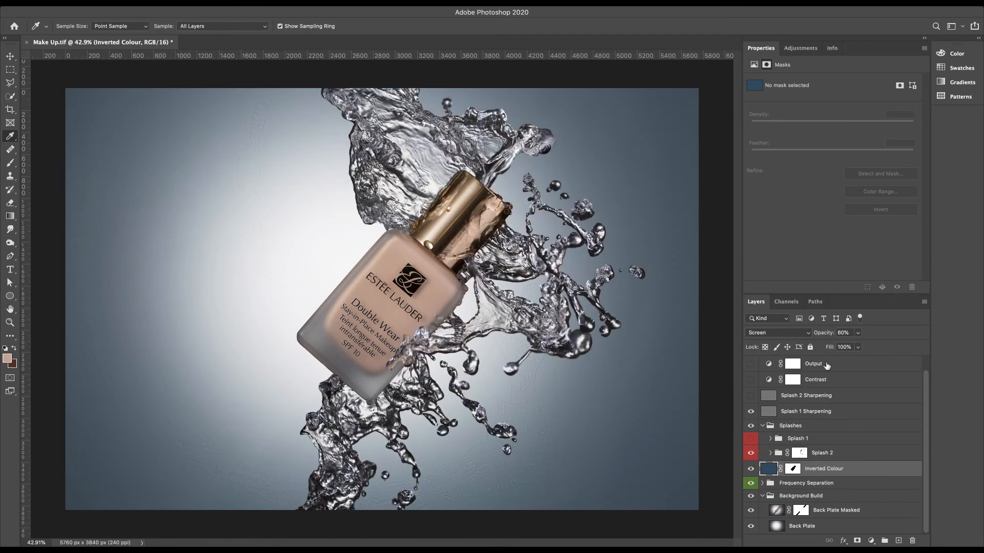
scroll(826, 365, "up", 2)
left_click(811, 367)
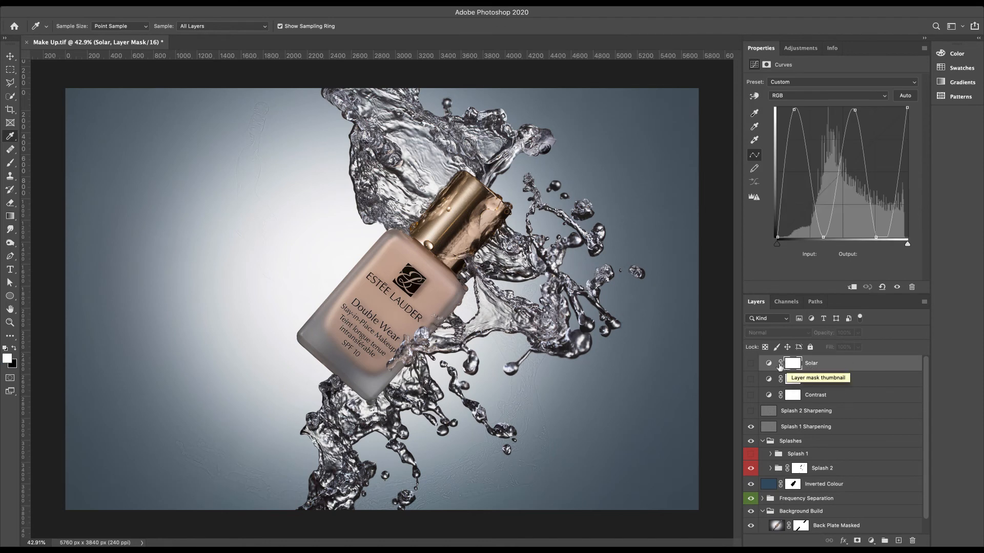
left_click(750, 364)
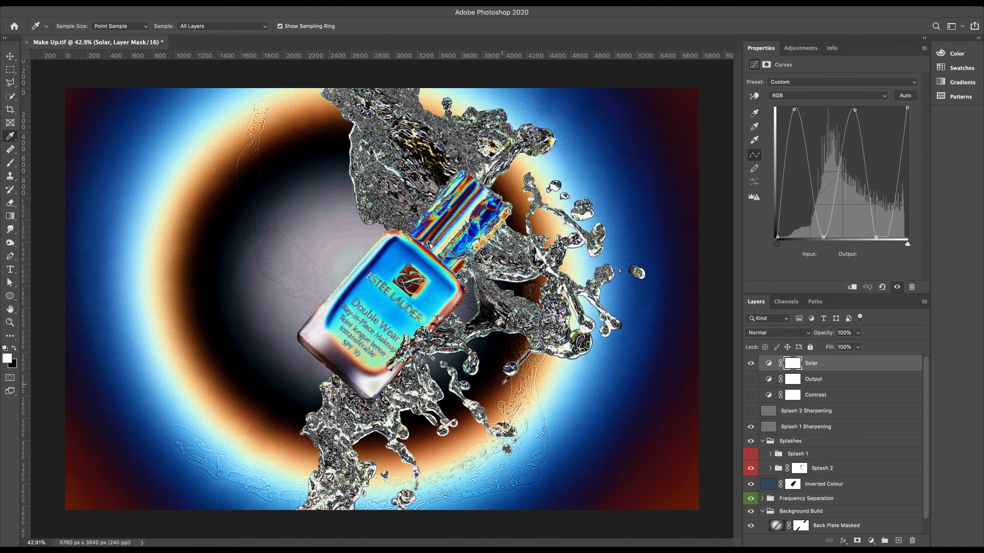
left_click(751, 365)
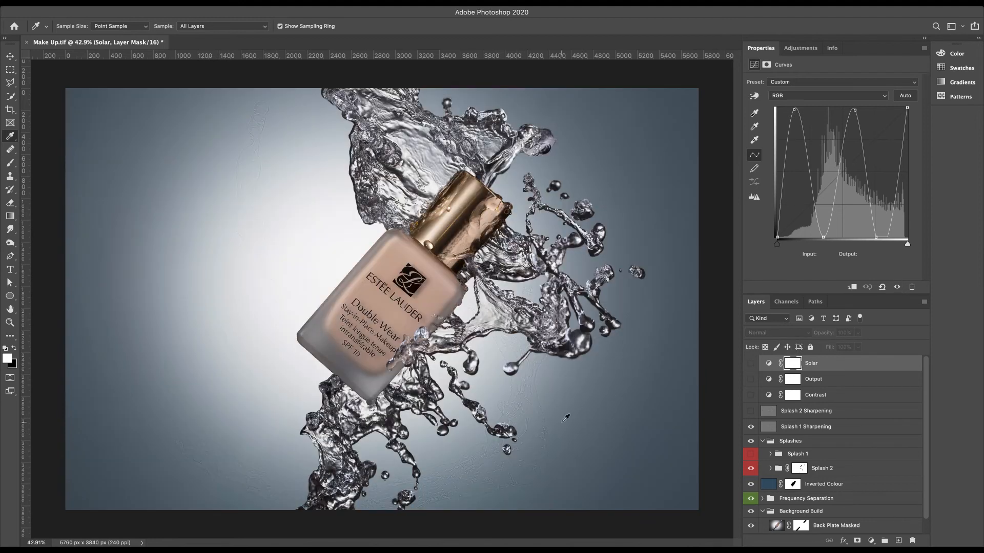
- Show Splash 2 Sharpening in place of Splash 1 Sharpening, and turn on the Solar curves layer
left_click(751, 364)
left_click(751, 364)
left_click(751, 413)
left_click(751, 363)
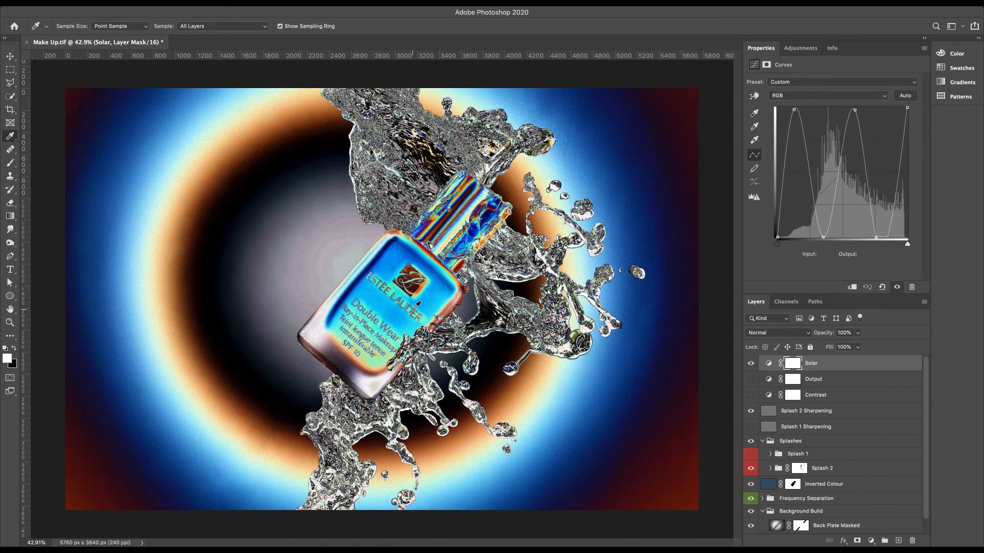
- Hide the Frequency Separation group and examine the bottle's front closely with the Solar curves layer off and on
scroll(417, 305, "up", 5)
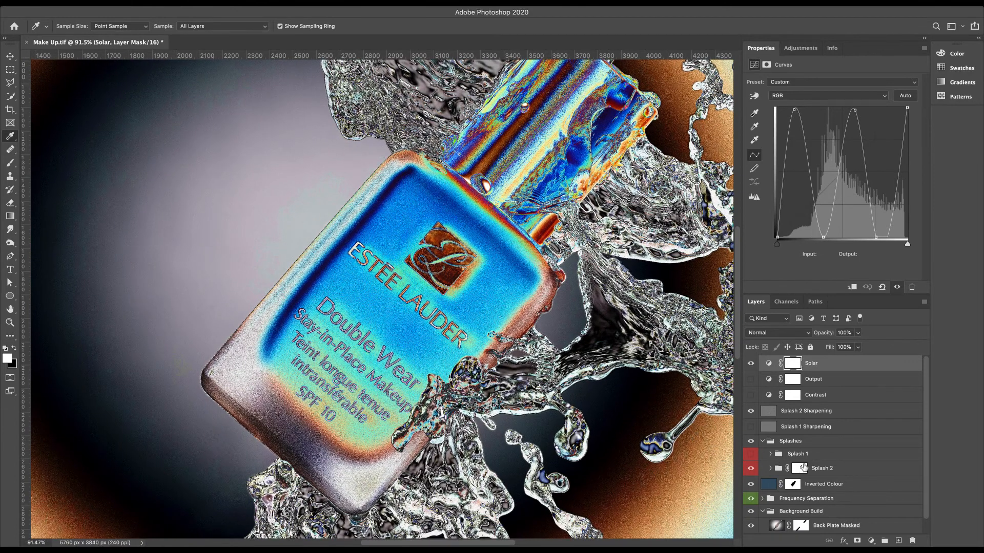
scroll(772, 494, "down", 2)
left_click(750, 500)
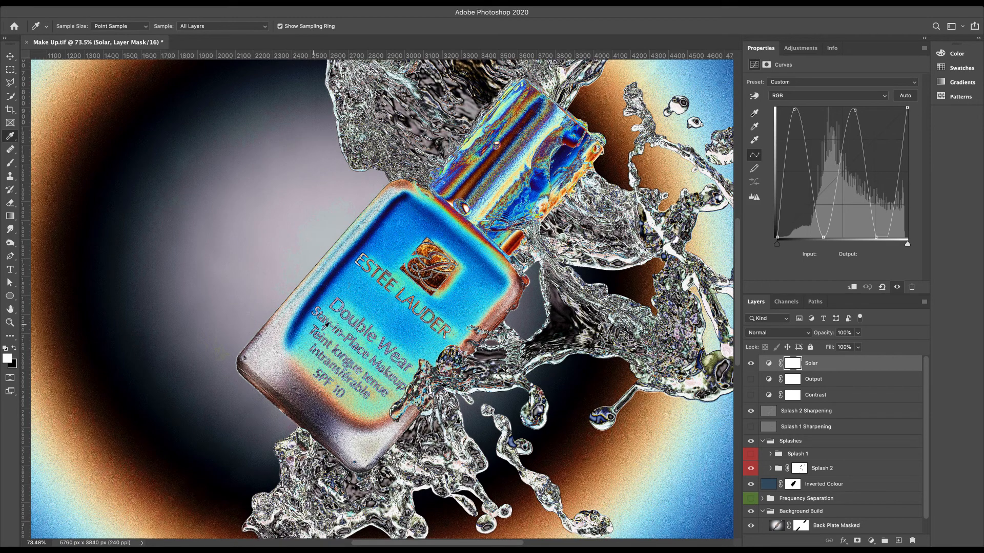
scroll(337, 309, "up", 5)
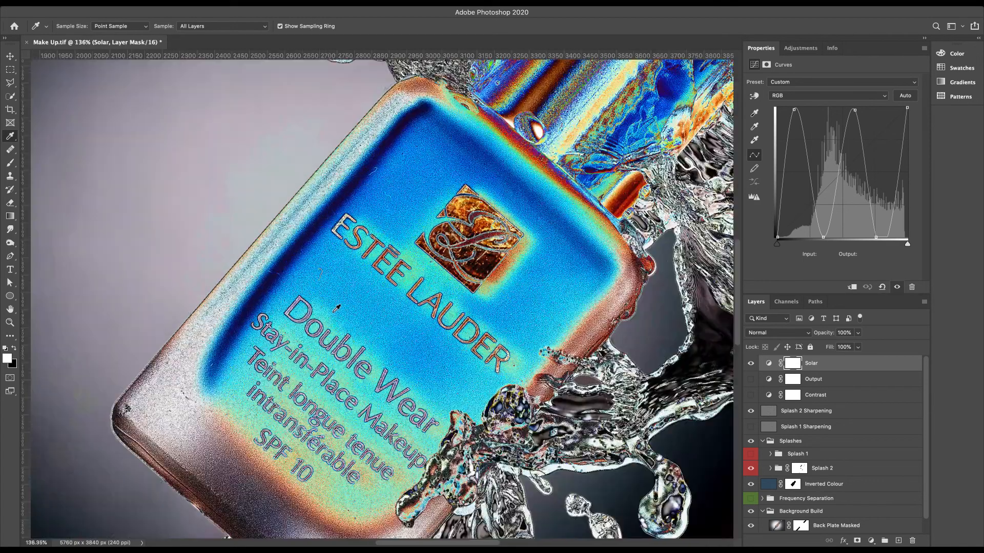
left_click(751, 364)
left_click(751, 364)
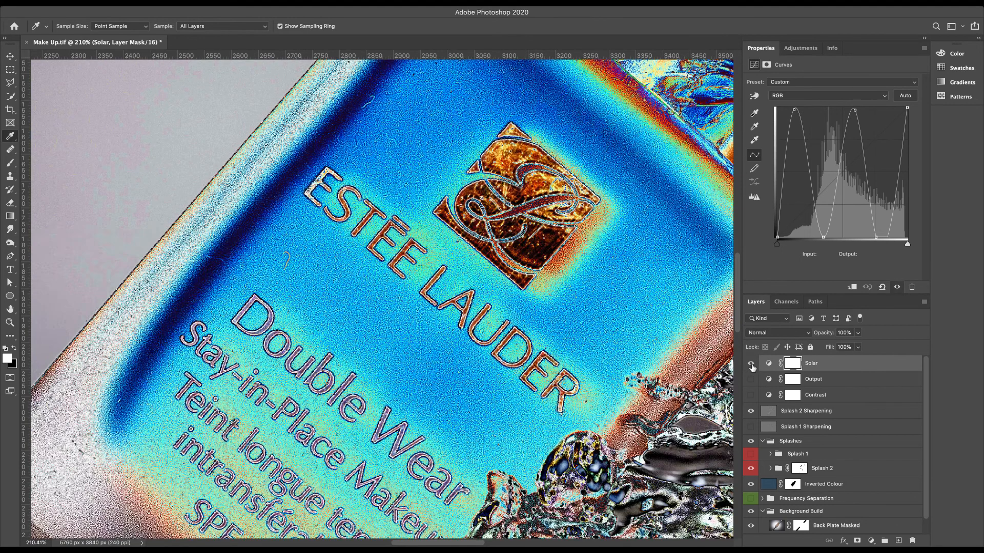
- Compare the bottle's label, edges and lower corner with the Solar curves layer on and off, and leave that layer hidden
left_click(750, 364)
left_click(751, 364)
scroll(413, 395, "left", 2)
scroll(412, 394, "down", 2)
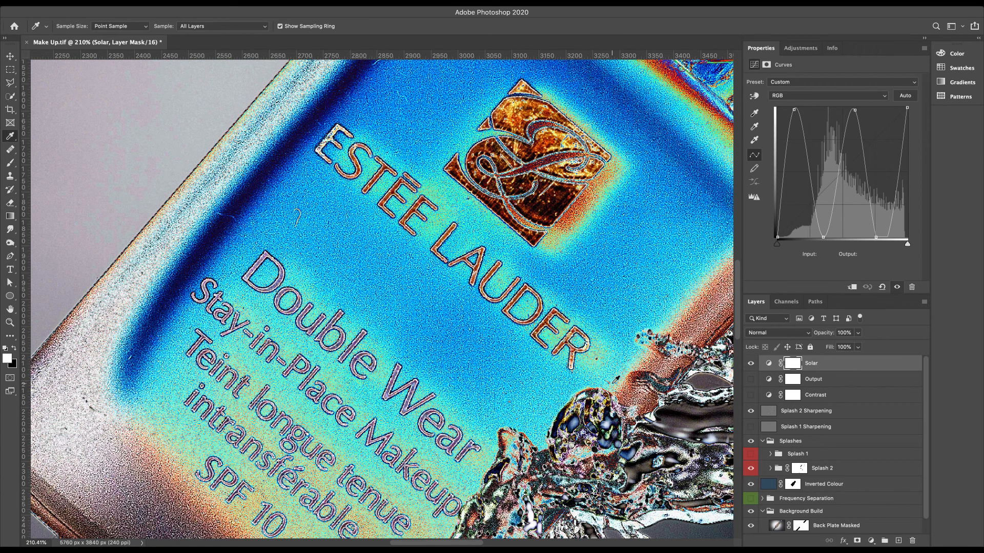
left_click(751, 363)
left_click(750, 364)
left_click(750, 364)
left_click(750, 363)
left_click(751, 364)
left_click(751, 364)
left_click(751, 363)
scroll(523, 345, "down", 5)
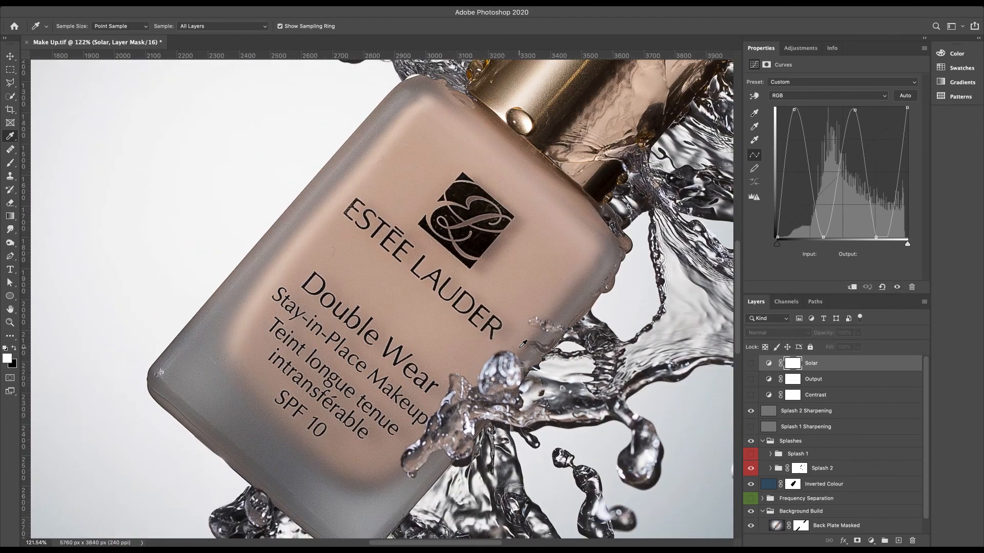
scroll(523, 344, "down", 3)
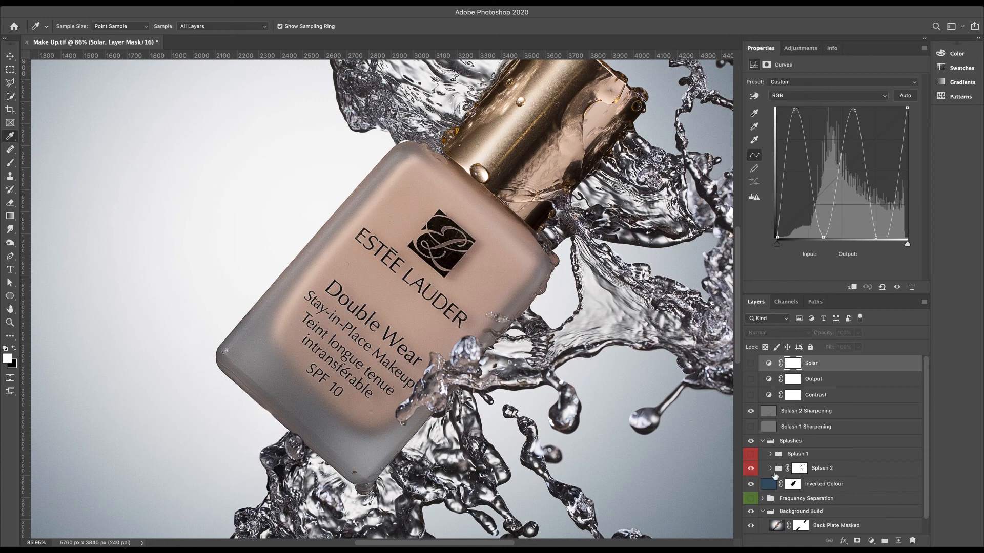
- Delete the Solar curves layer and show the Frequency Separation group
left_click(768, 364)
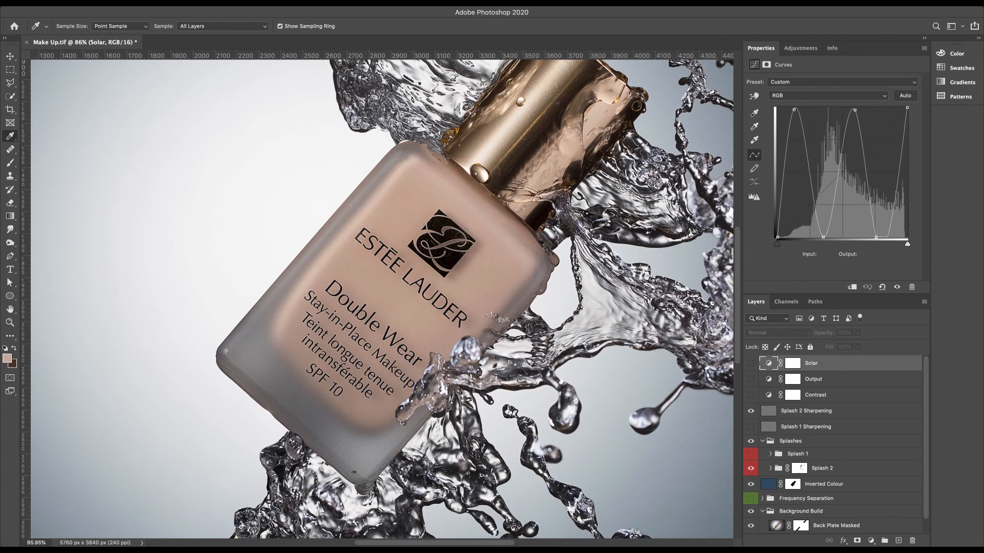
left_click(914, 541)
left_click(567, 148)
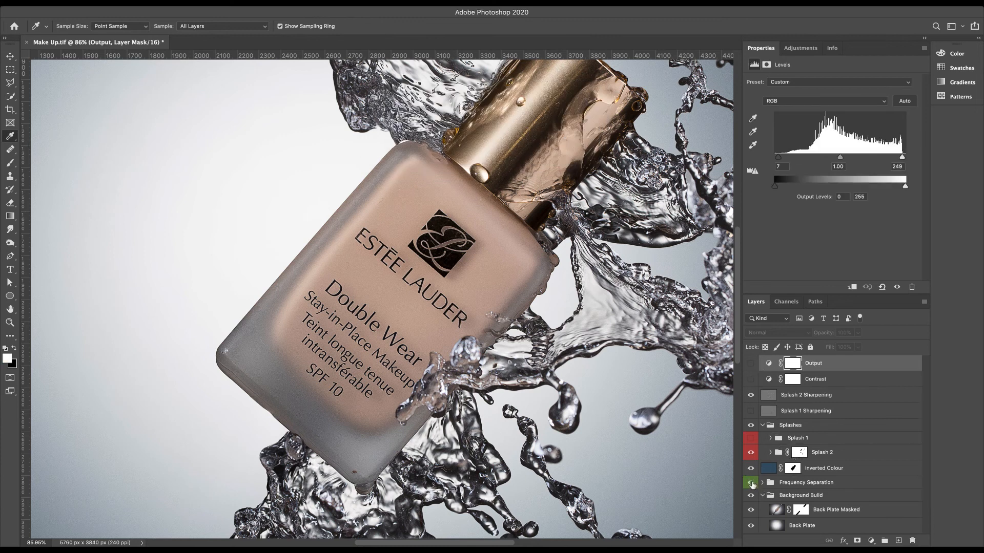
- Turn on the Contrast curves layer and compare the full image with it off and on
left_click(847, 383)
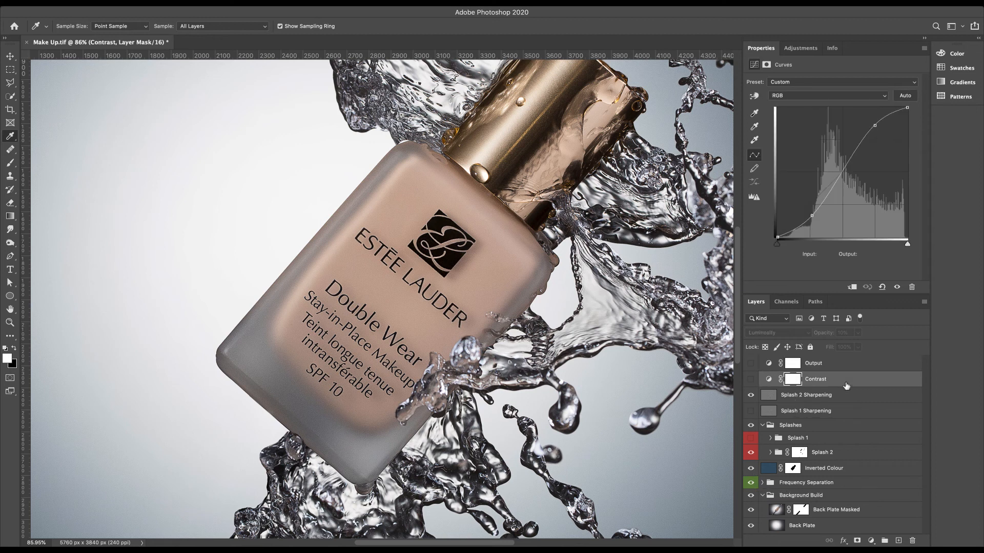
left_click(751, 380)
left_click(769, 379)
key("ctrl+0")
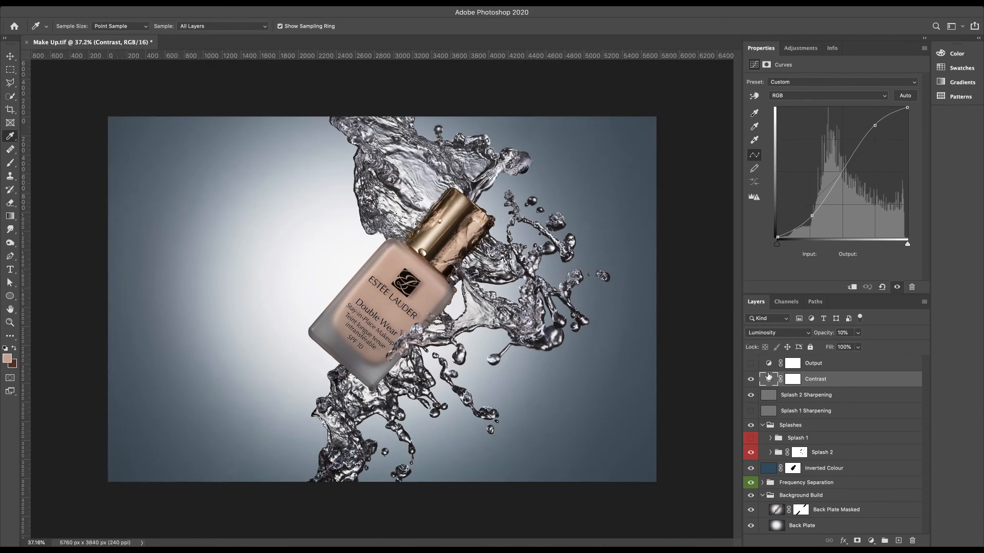
left_click(750, 380)
left_click(751, 380)
left_click(750, 379)
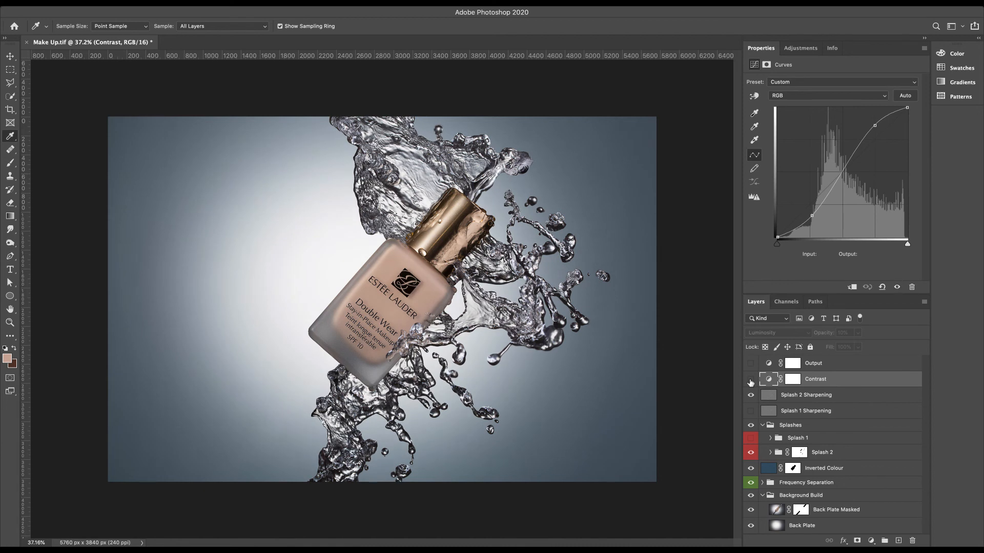
left_click(750, 380)
- Show the Output levels layer and set its input black point to 11 and white point to 250 while checking for clipping
left_click(830, 369)
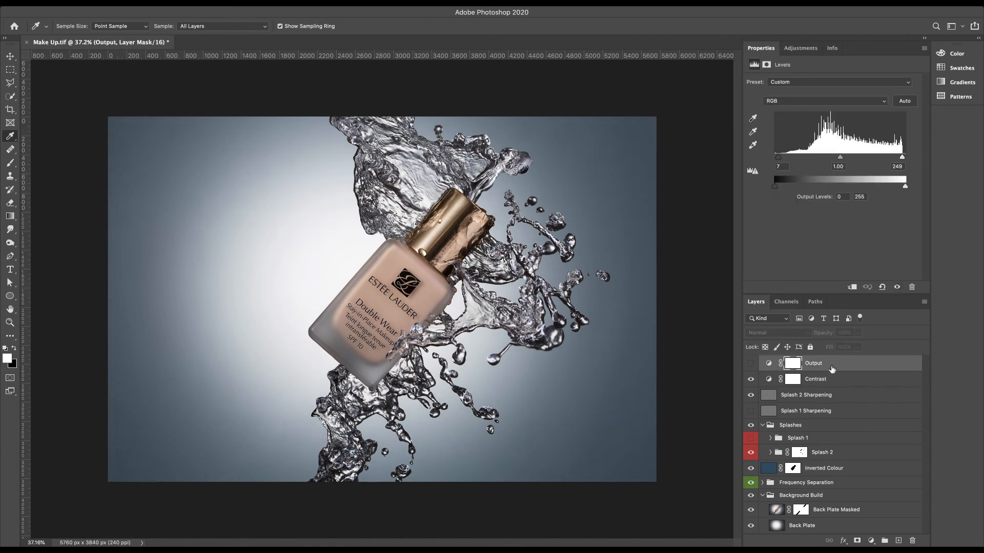
left_click(750, 363)
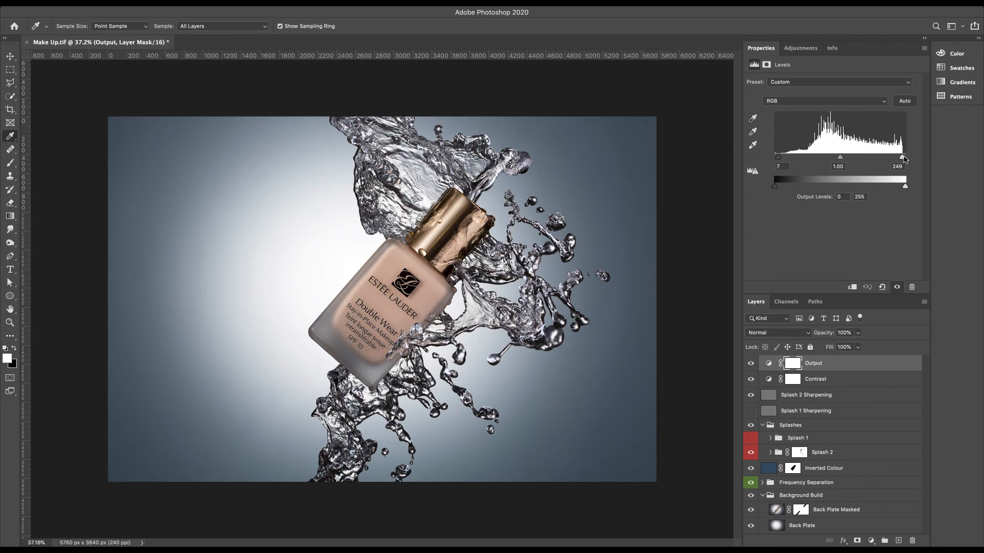
mouse_move(903, 159)
left_mouse_down()
mouse_move(893, 159)
mouse_move(903, 159)
left_mouse_up()
left_click_drag(777, 159, 773, 159)
left_click(775, 158, "alt")
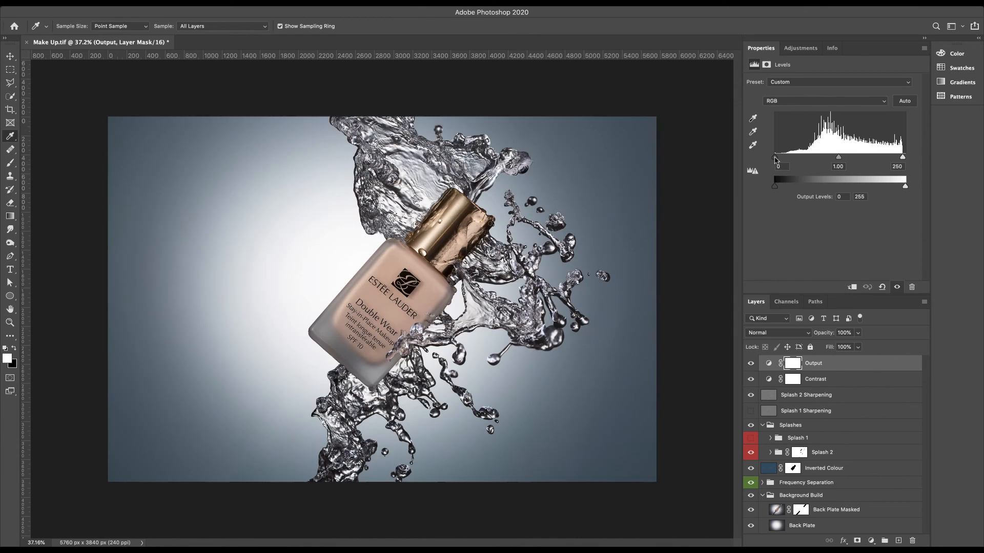
left_click_drag(775, 159, 781, 160)
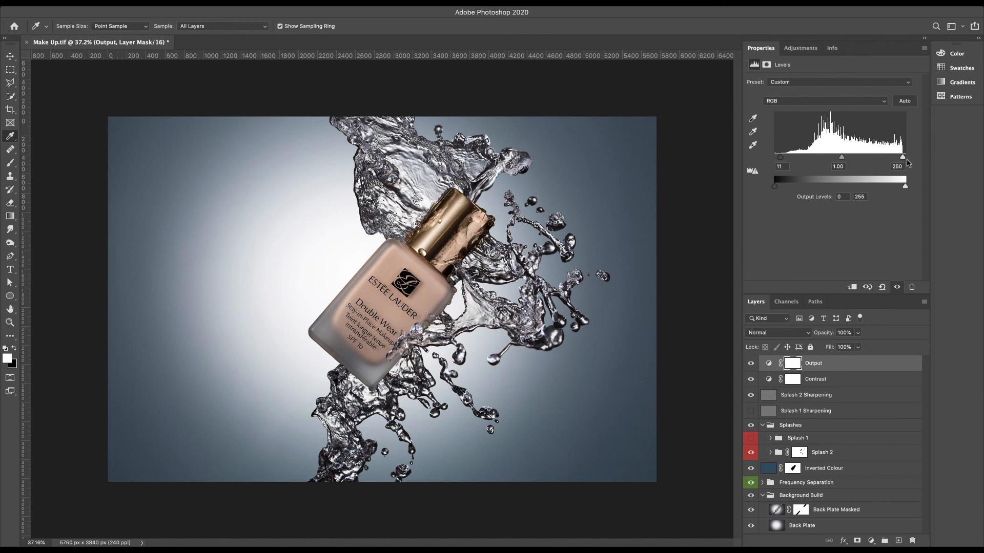
left_click_drag(907, 159, 911, 162)
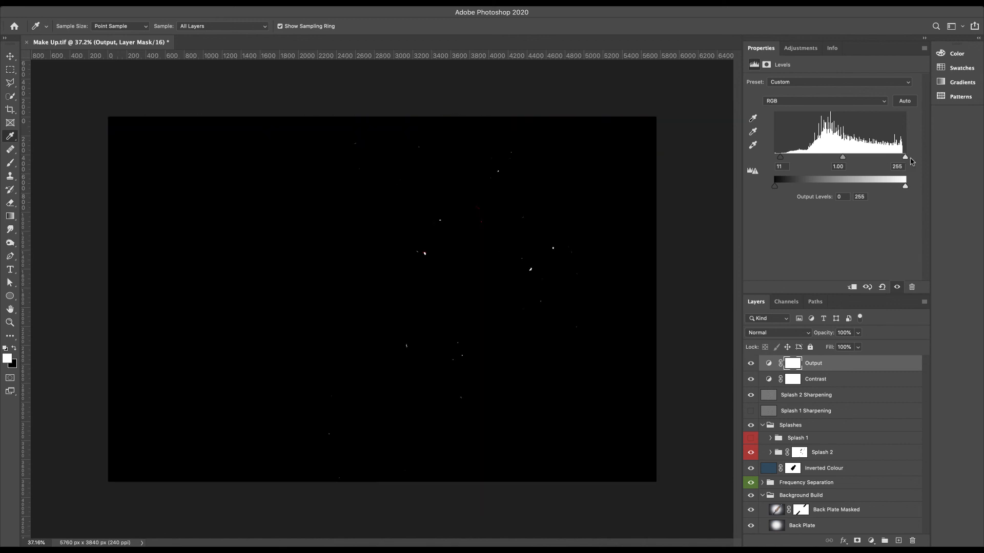
mouse_move(911, 162)
left_mouse_down()
mouse_move(880, 158)
mouse_move(903, 159)
left_mouse_up()
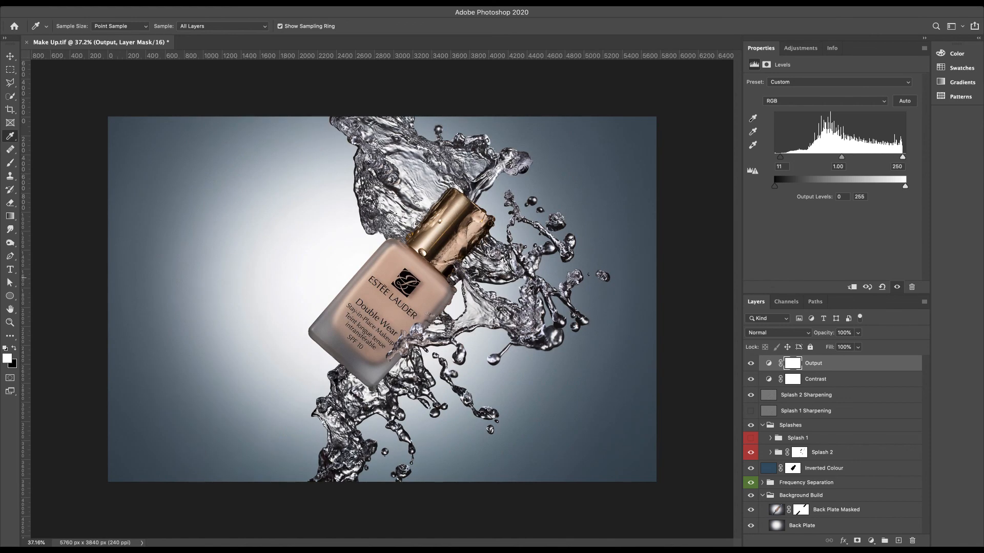
- Switch to the Preview window with the finished images and view Estee-Lauder-2.jpg
scroll(525, 294, "down", 4)
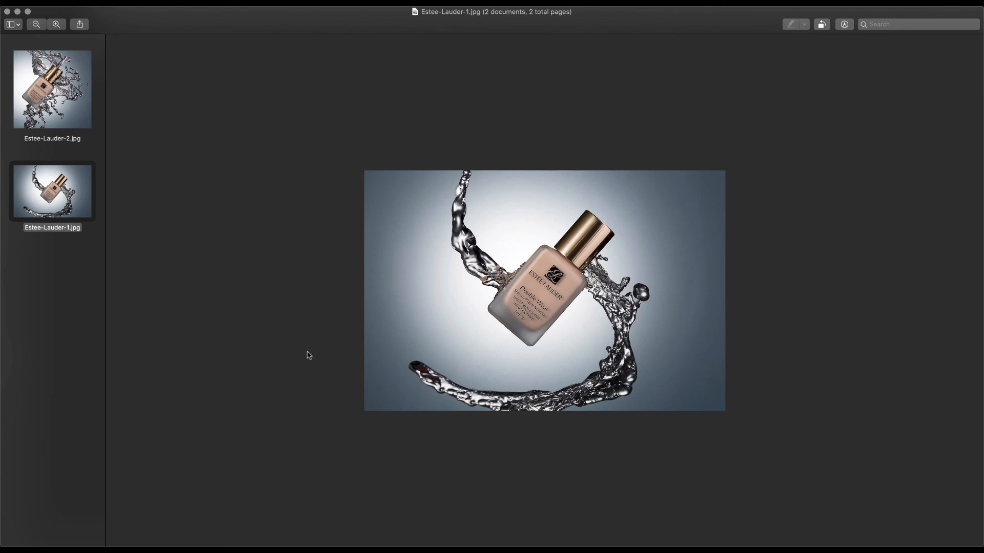
left_click(42, 91)
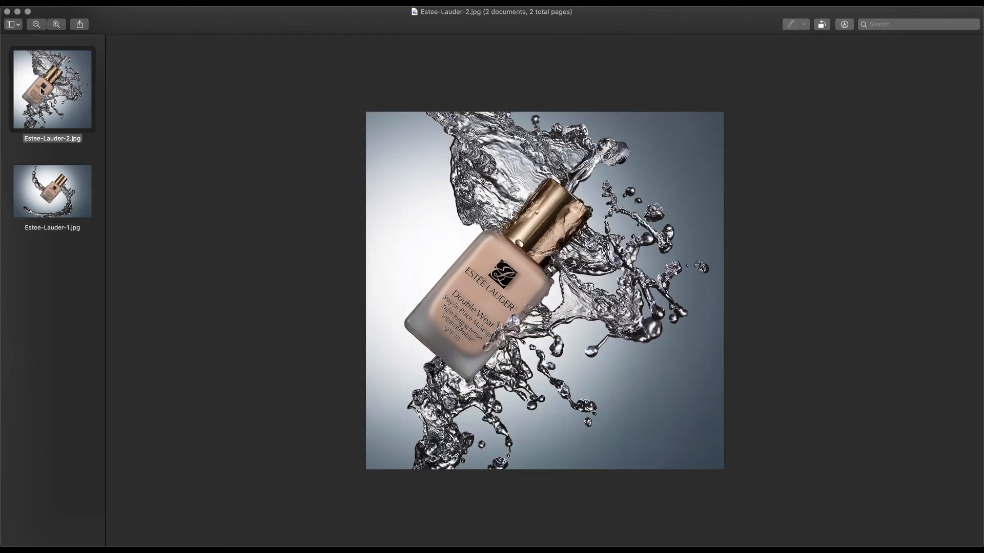